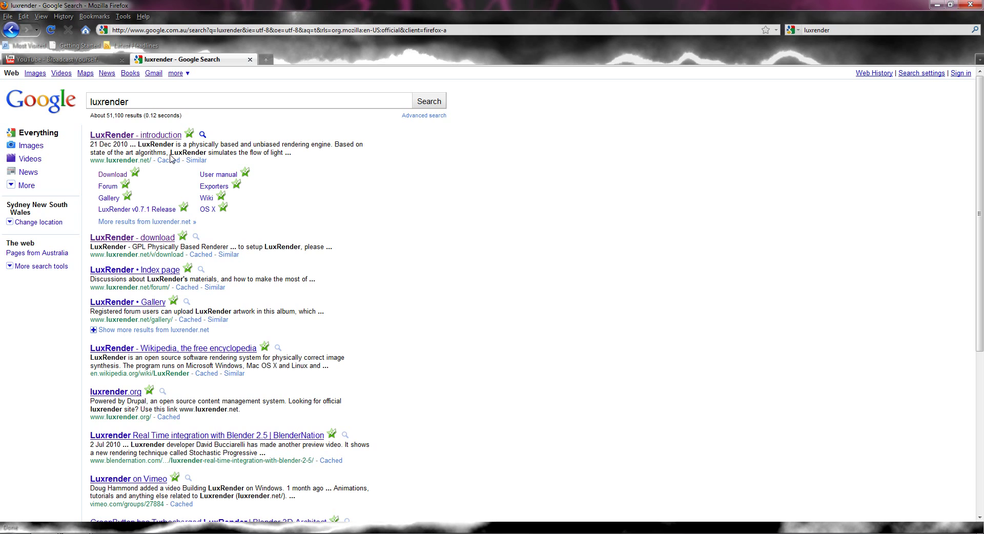
- Open the 'LuxRender - introduction' result from the luxrender Google search
{"action": "left_click", "coordinate": [122, 137]}
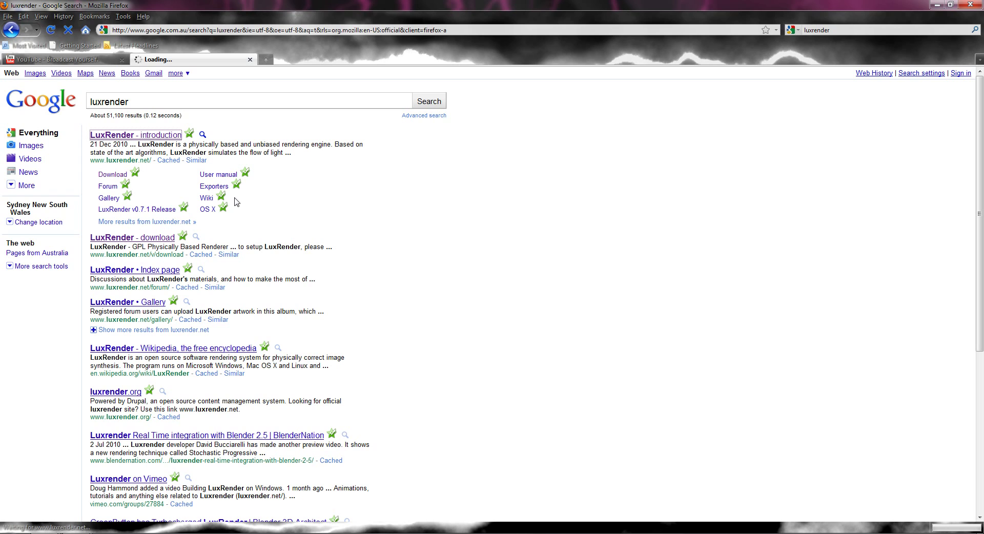
- Reload the YouTube comments page to show the new 'i got it working' reply
{"action": "left_click", "coordinate": [61, 60]}
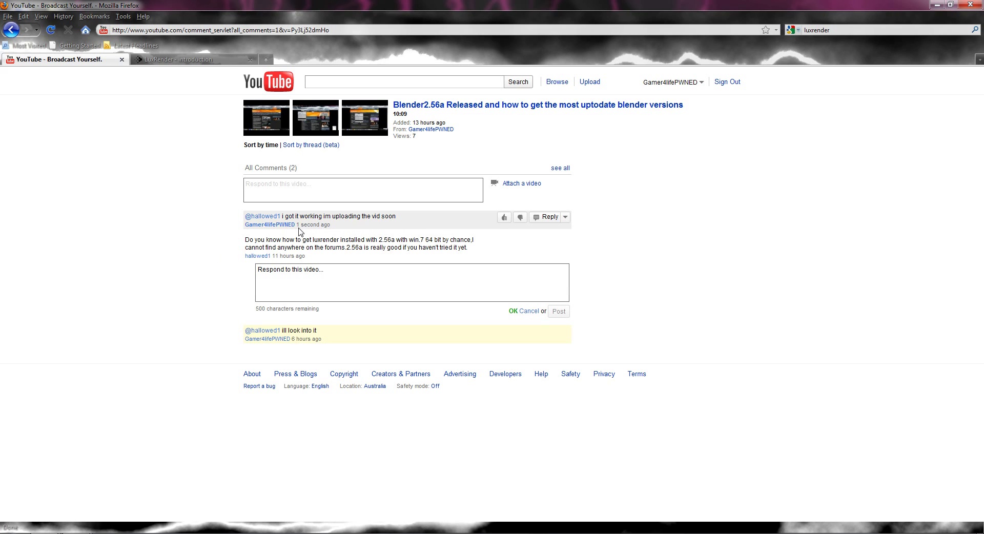
{"action": "left_click", "coordinate": [51, 31]}
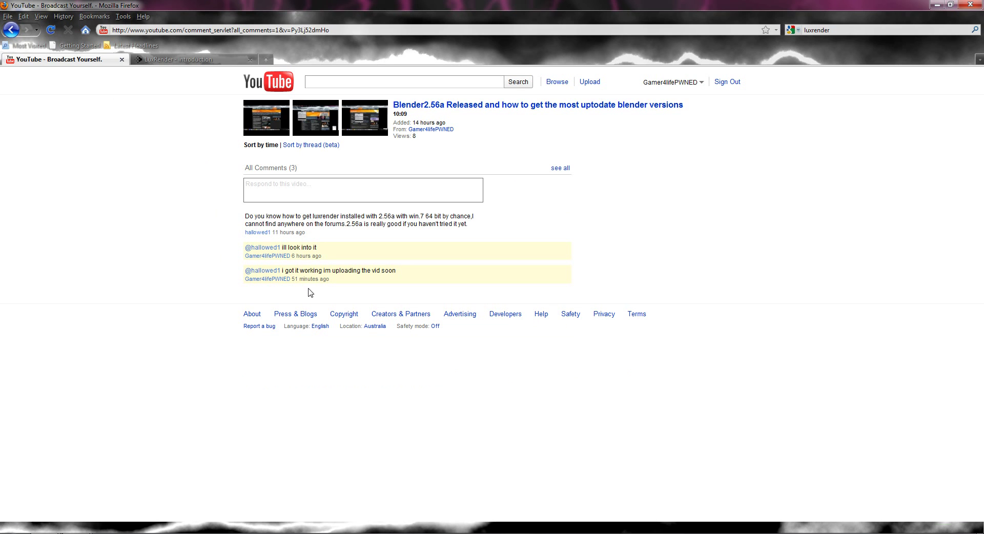
- Look over the LuxRender Windows downloads, then go back to the download overview
{"action": "left_click", "coordinate": [169, 61]}
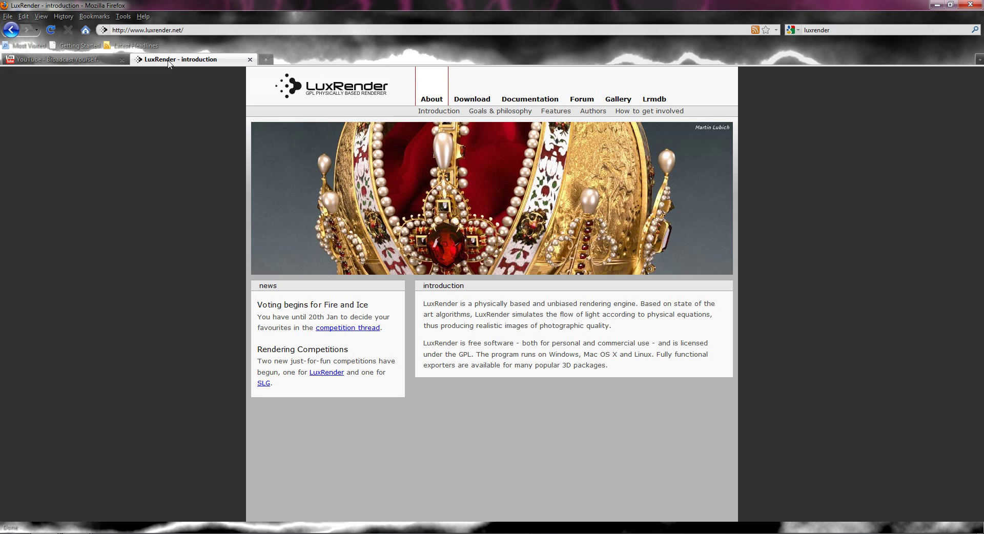
{"action": "mouse_move", "coordinate": [466, 100]}
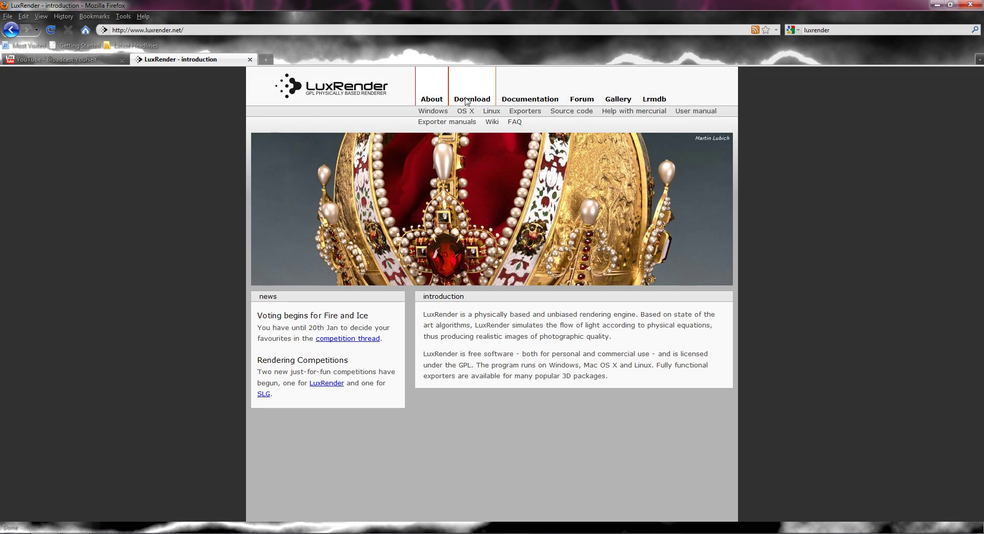
{"action": "left_click", "coordinate": [433, 111]}
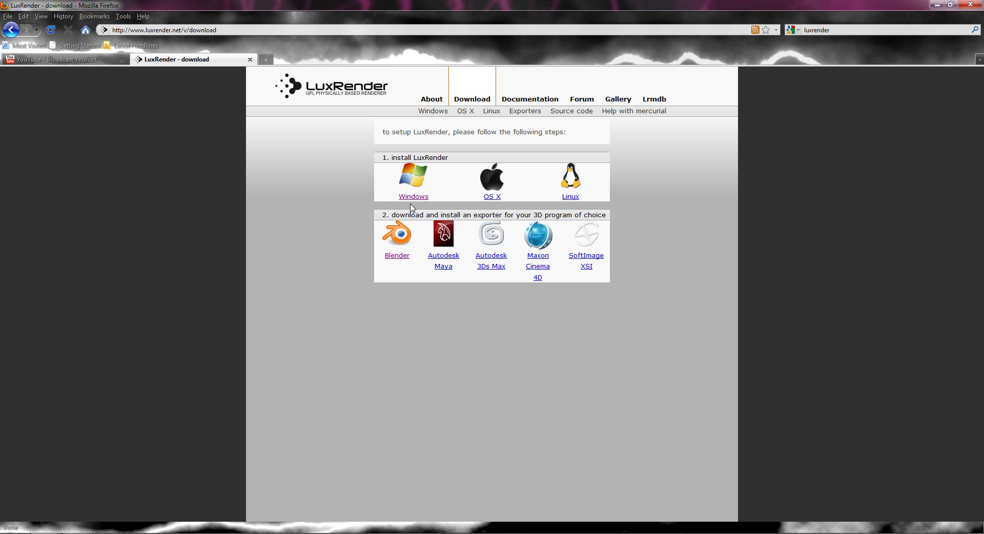
{"action": "left_click", "coordinate": [404, 195]}
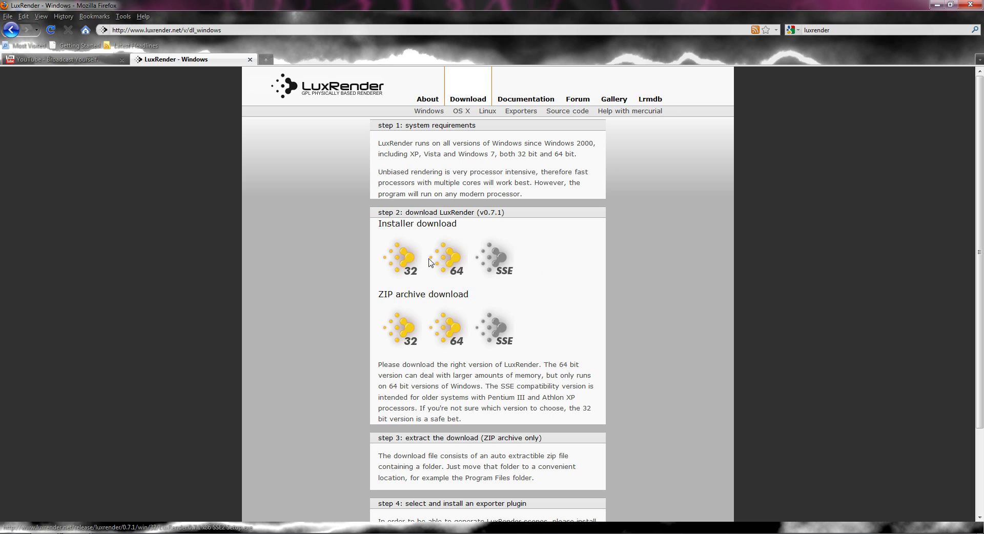
{"action": "left_click", "coordinate": [10, 30]}
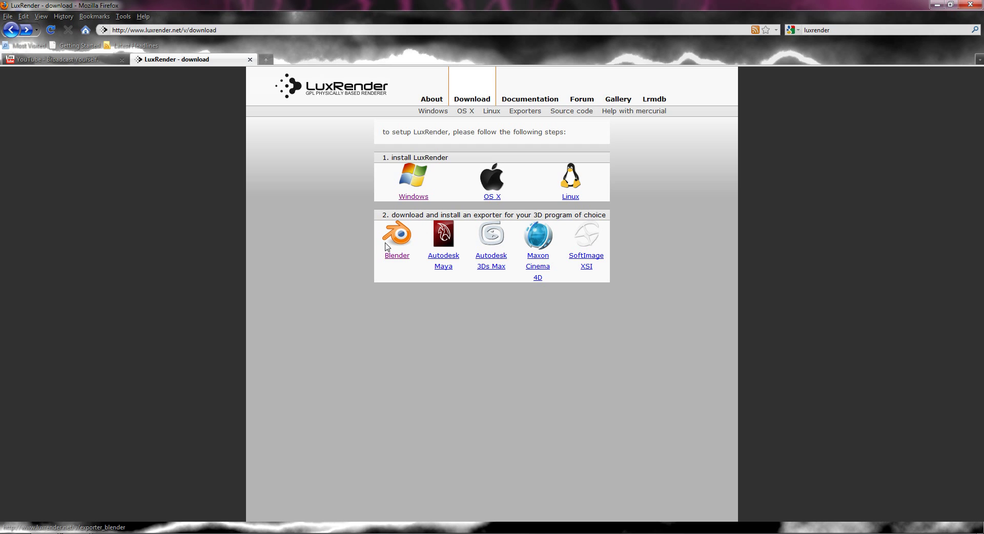
- Open the Blender exporter page, with python.org opened in a background tab
{"action": "left_click", "coordinate": [400, 236]}
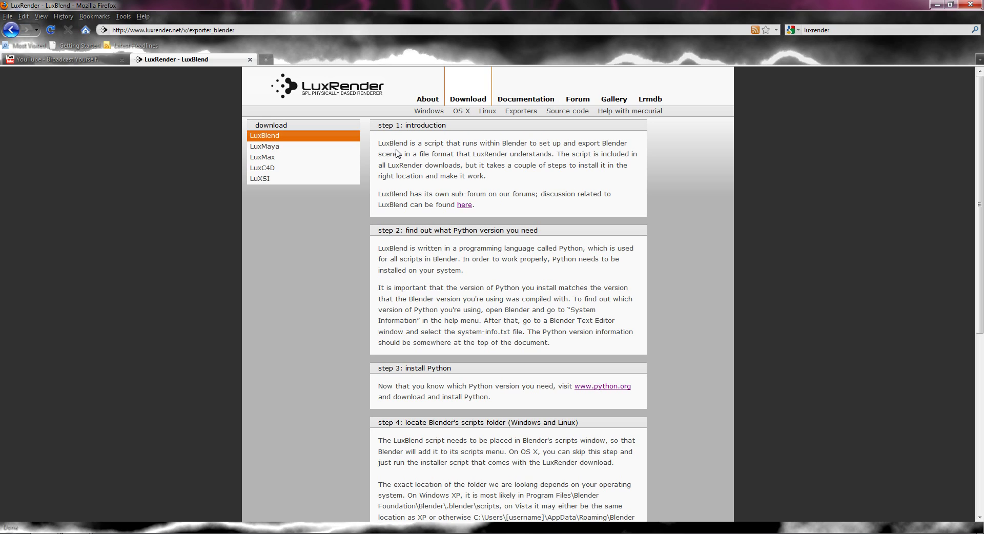
{"action": "right_click", "coordinate": [606, 386]}
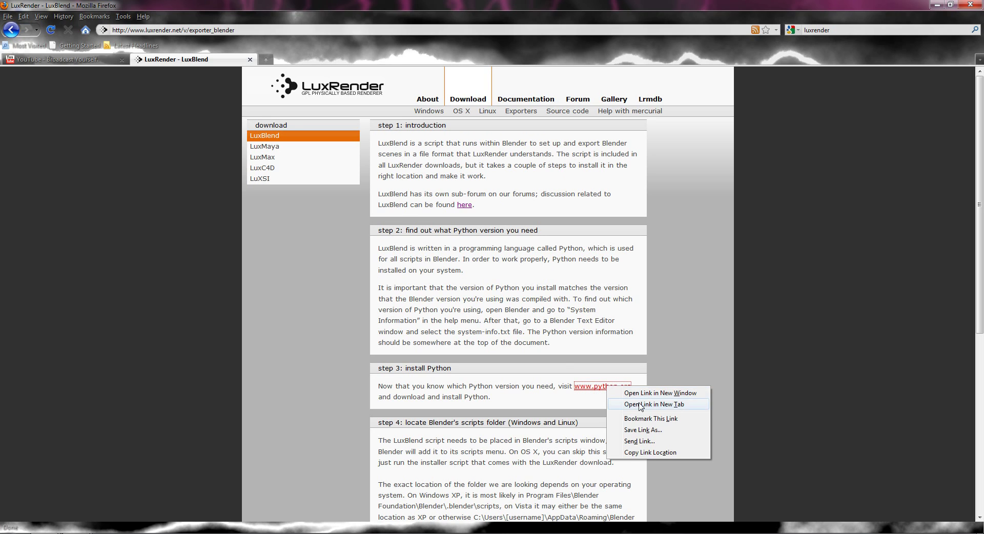
{"action": "left_click", "coordinate": [640, 406]}
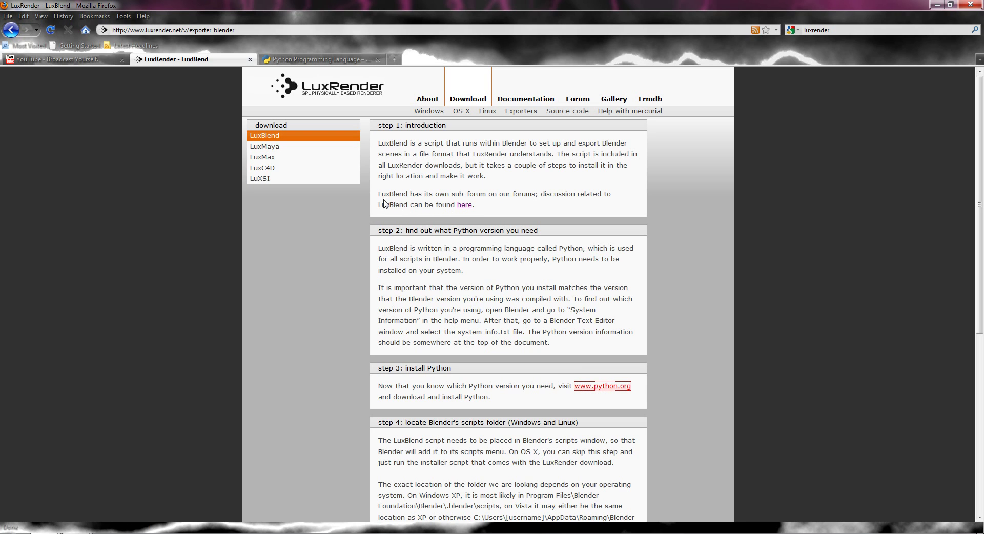
- Follow the LuxBlend forum, LuxBlend25 topic and wiki instructions to the luxblend25 source summary
{"action": "left_click_drag", "start_coordinate": [380, 204], "coordinate": [470, 208]}
{"action": "left_click", "coordinate": [468, 208]}
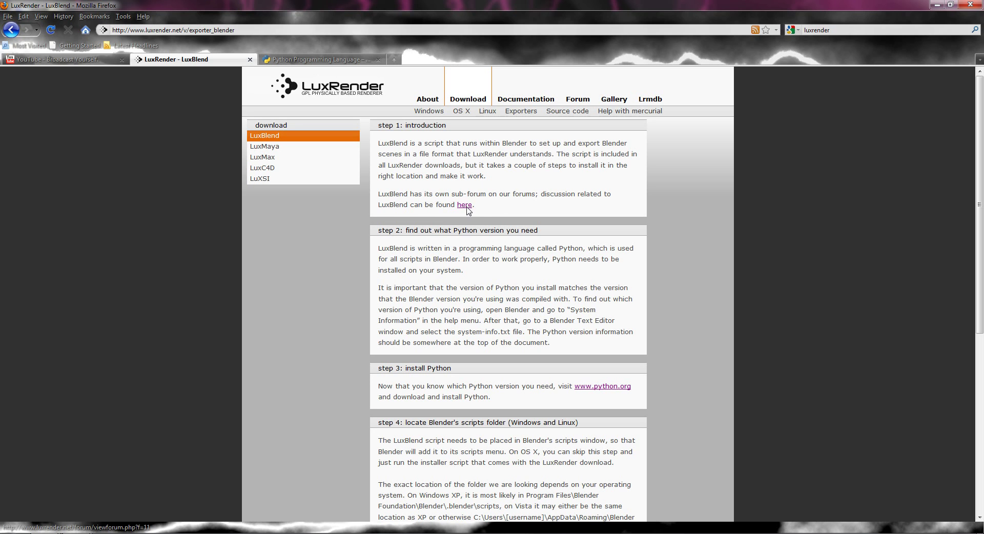
{"action": "left_click", "coordinate": [465, 206]}
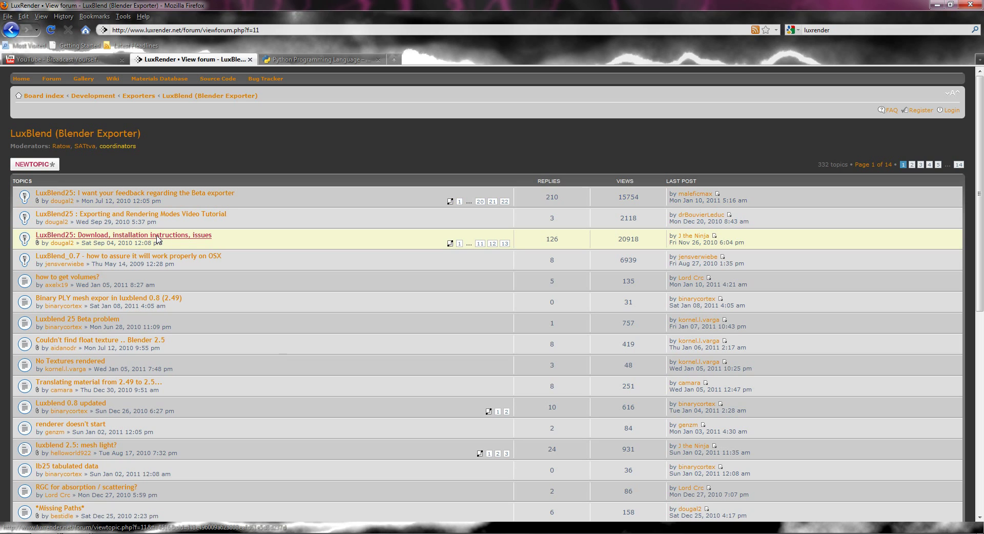
{"action": "left_click", "coordinate": [159, 239]}
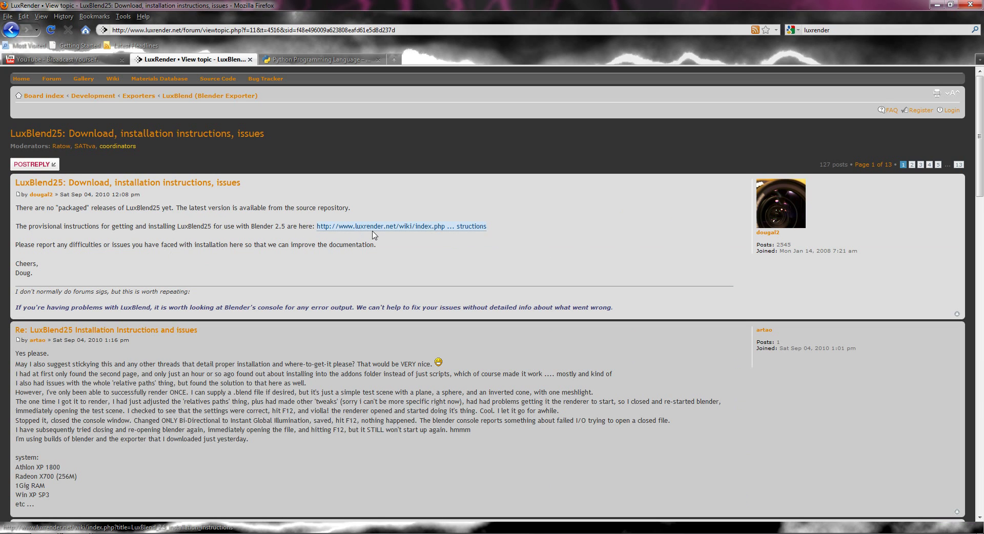
{"action": "left_click", "coordinate": [427, 226]}
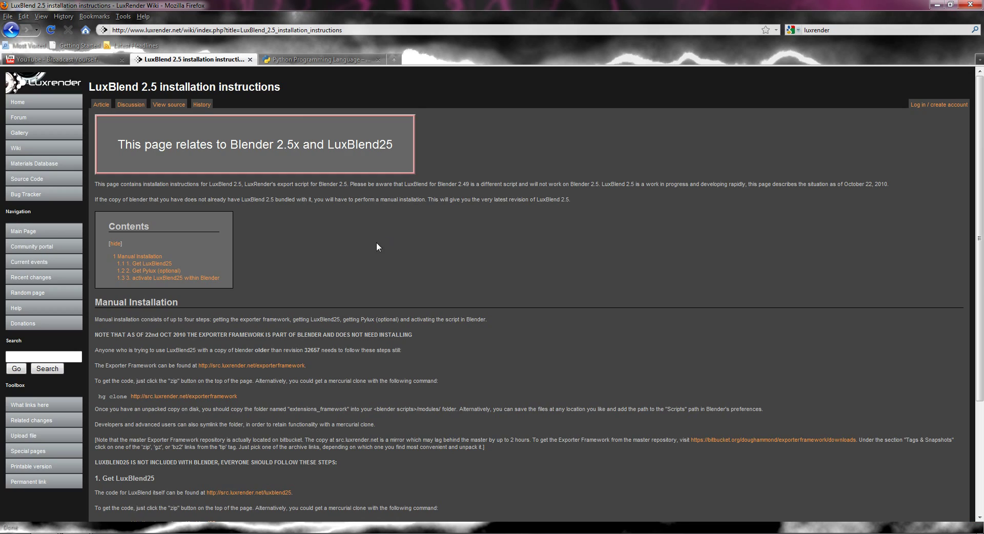
{"action": "scroll", "coordinate": [351, 253], "scroll_direction": "down", "scroll_amount": 5}
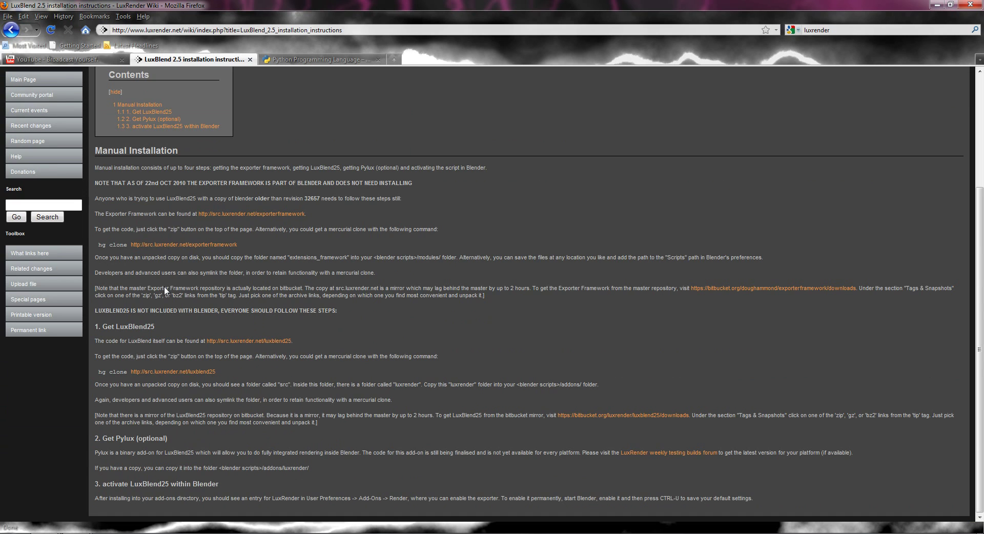
{"action": "left_click", "coordinate": [241, 342]}
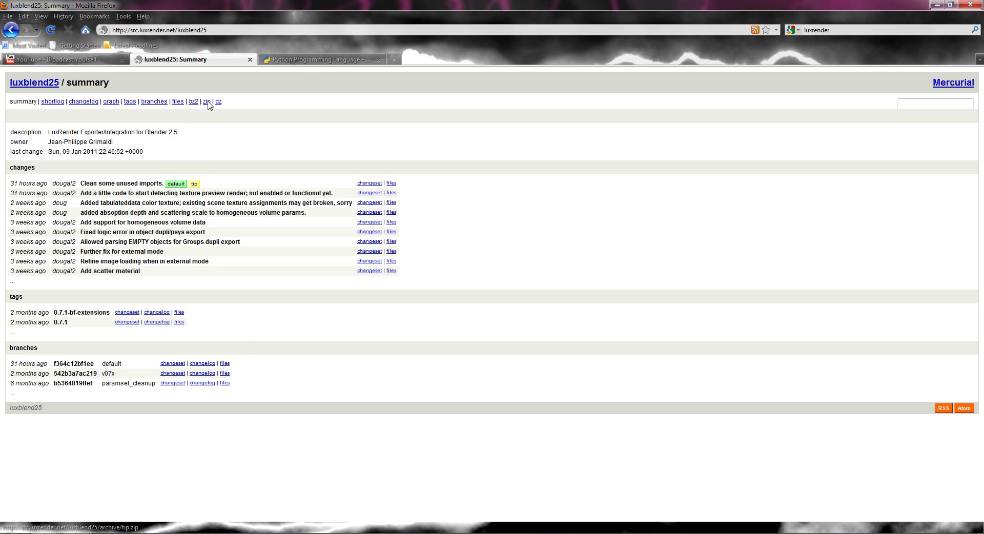
{"action": "left_click", "coordinate": [312, 61]}
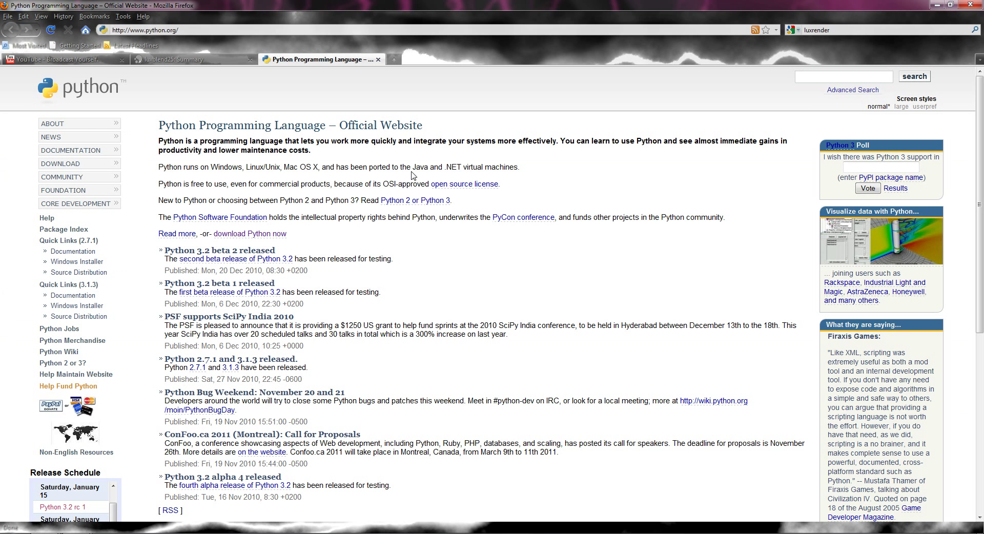
- View python.org's Download Python page (2.7.1, 3.1.3), then return to the luxblend25 summary
{"action": "left_click", "coordinate": [82, 165]}
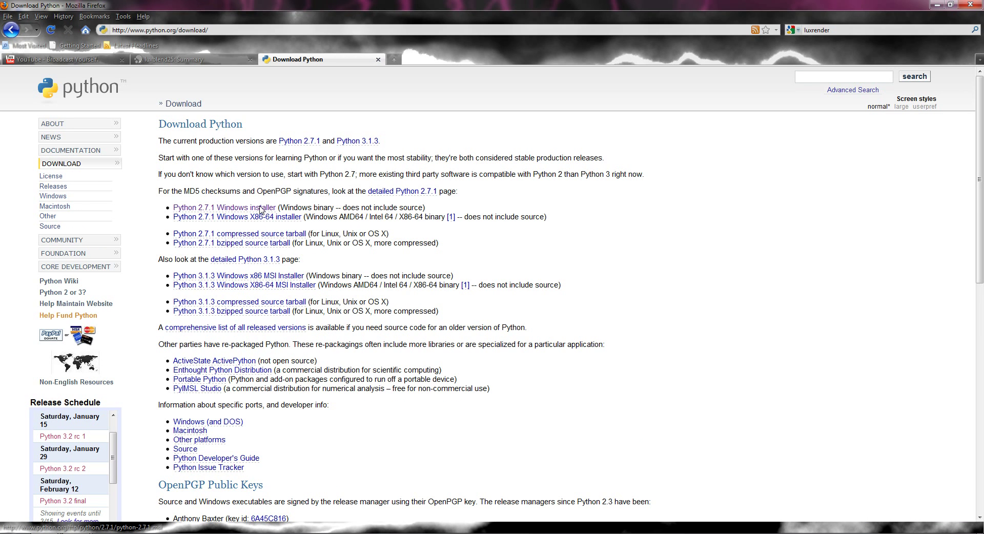
{"action": "left_click", "coordinate": [207, 60]}
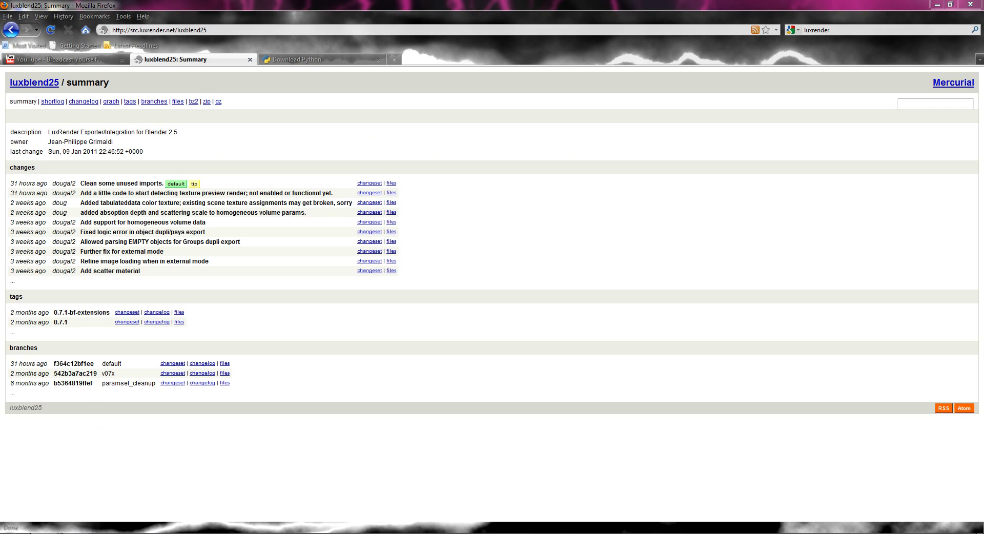
- Open the downloaded luxblend25-f364c12bf1ee.zip in WinRAR and enter its top folder, maximized
{"action": "left_click", "coordinate": [145, 498]}
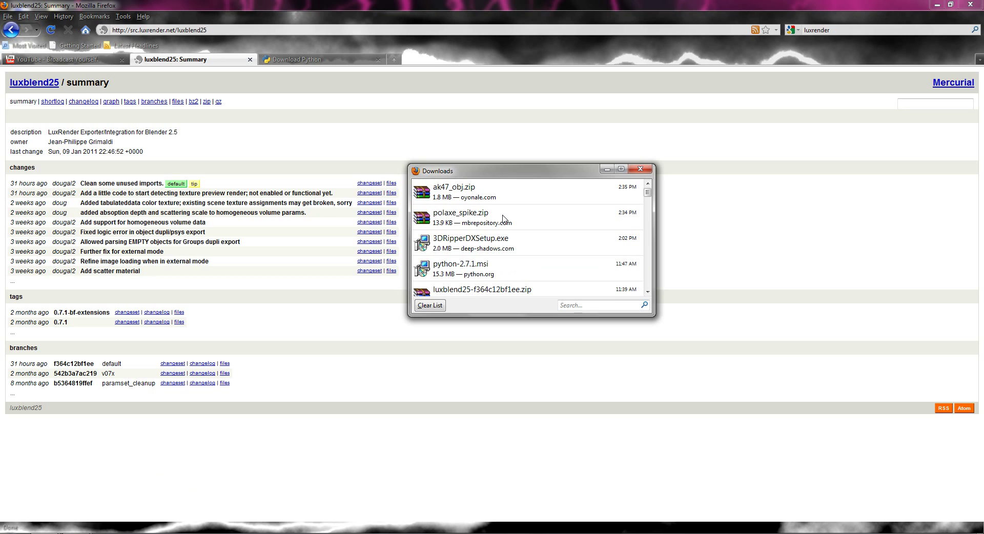
{"action": "scroll", "coordinate": [448, 237], "scroll_direction": "down", "scroll_amount": 2}
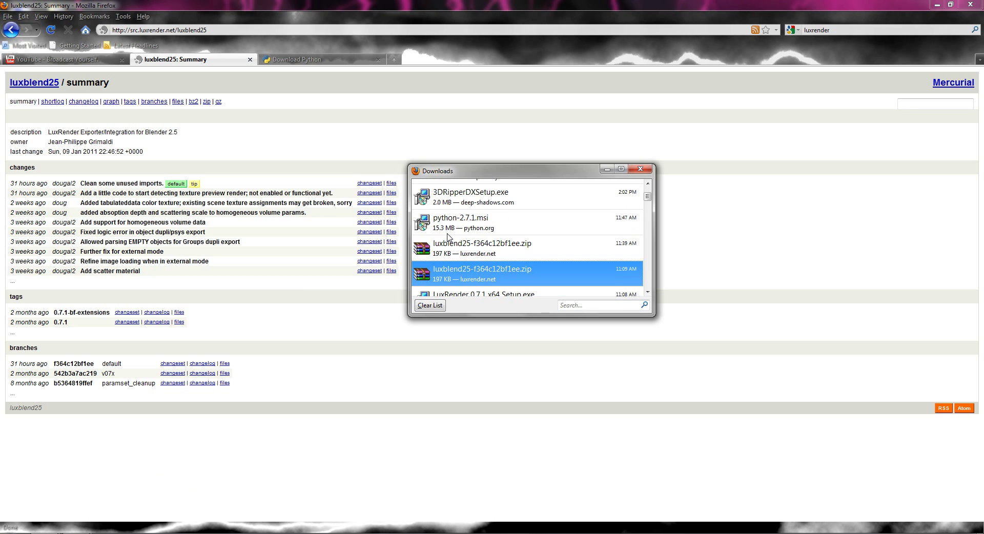
{"action": "double_click", "coordinate": [456, 275]}
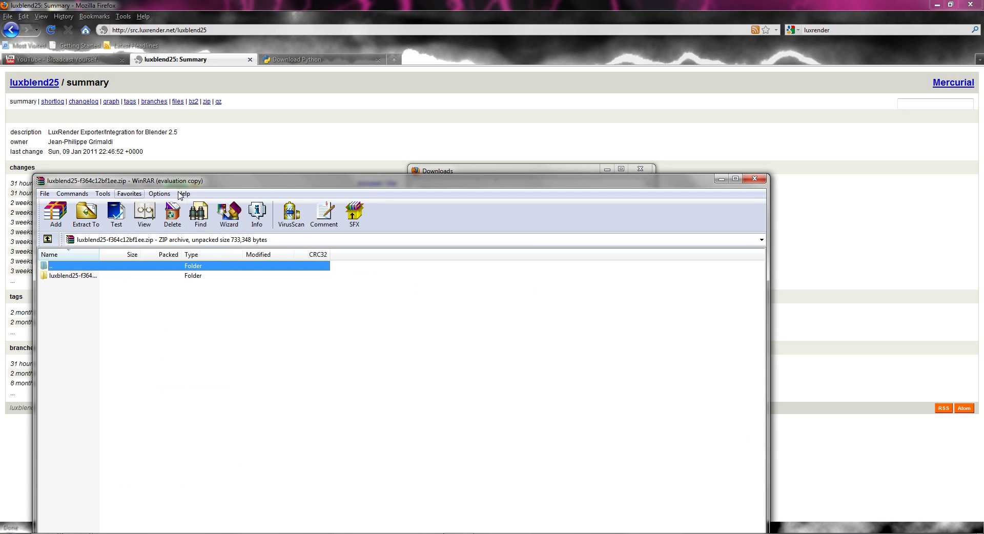
{"action": "double_click", "coordinate": [85, 277]}
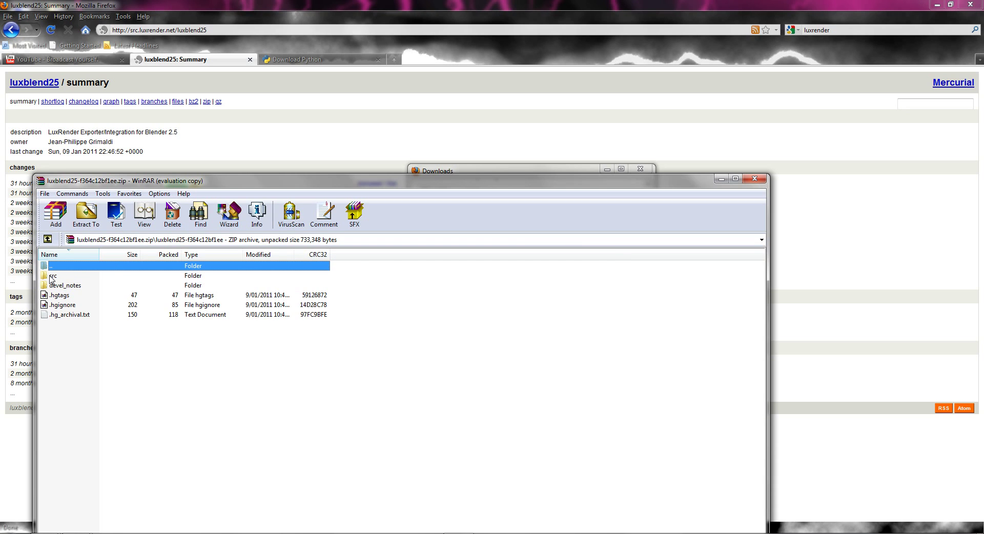
{"action": "double_click", "coordinate": [170, 181]}
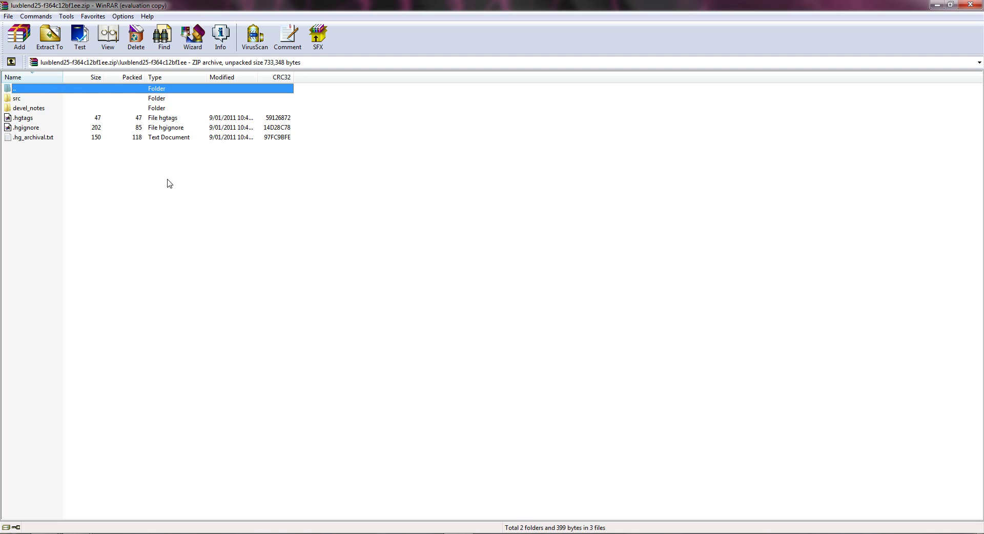
- Extract the luxrender folder from the archive's src to the Desktop and minimize WinRAR
{"action": "double_click", "coordinate": [13, 97]}
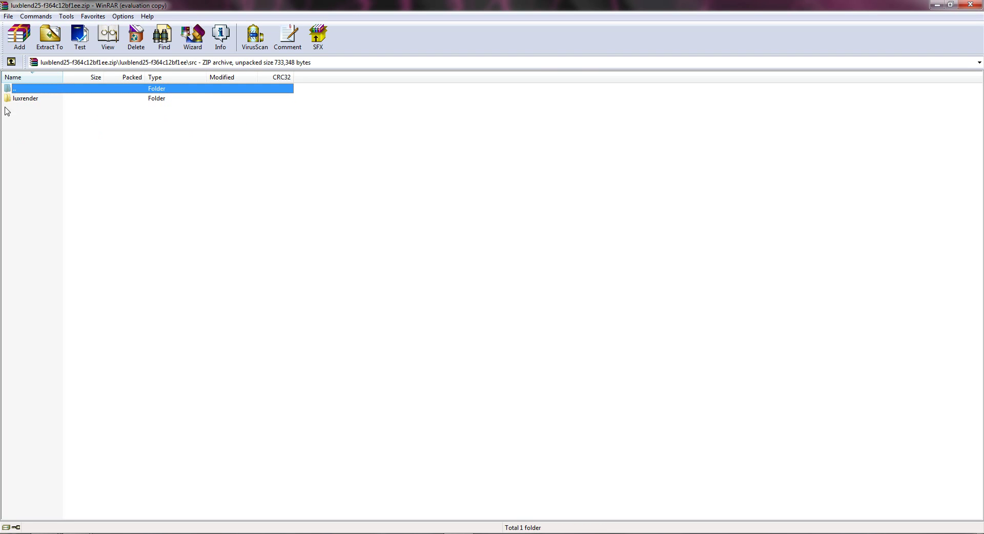
{"action": "left_click", "coordinate": [33, 99]}
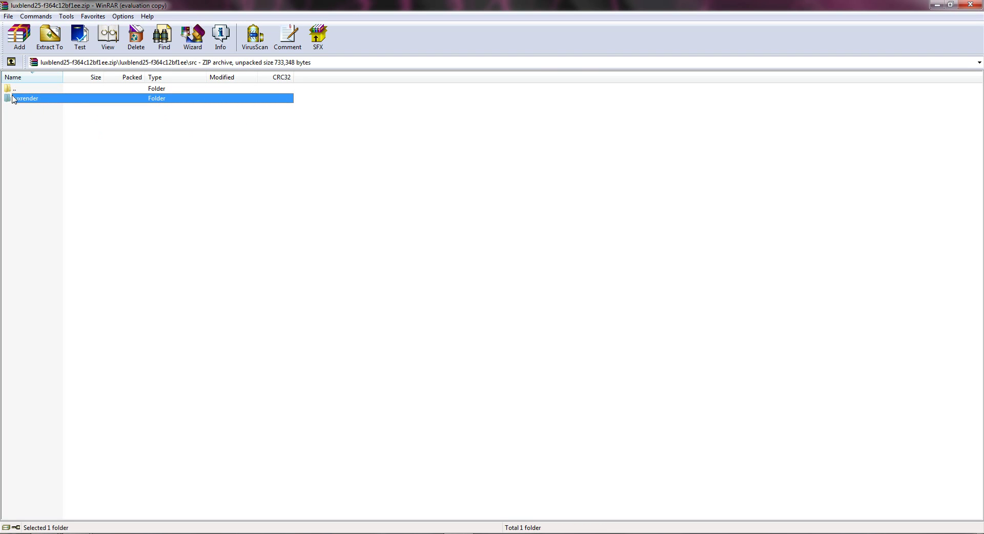
{"action": "left_click", "coordinate": [59, 53]}
{"action": "left_click", "coordinate": [502, 211]}
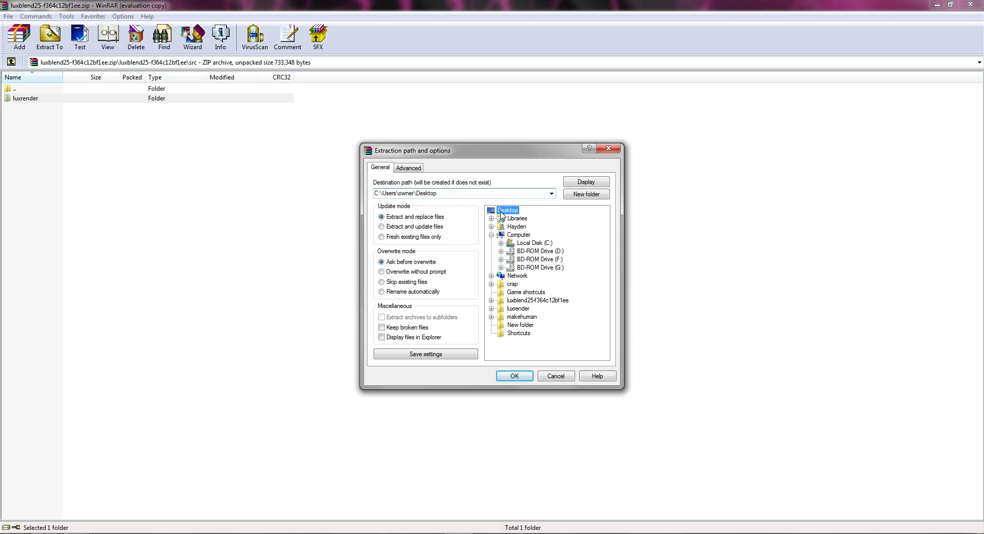
{"action": "left_click", "coordinate": [515, 377]}
{"action": "left_click", "coordinate": [938, 6]}
- Open the desktop luxblend25\src folder and try moving luxrender out, aborting at the conflict
{"action": "left_click", "coordinate": [938, 6]}
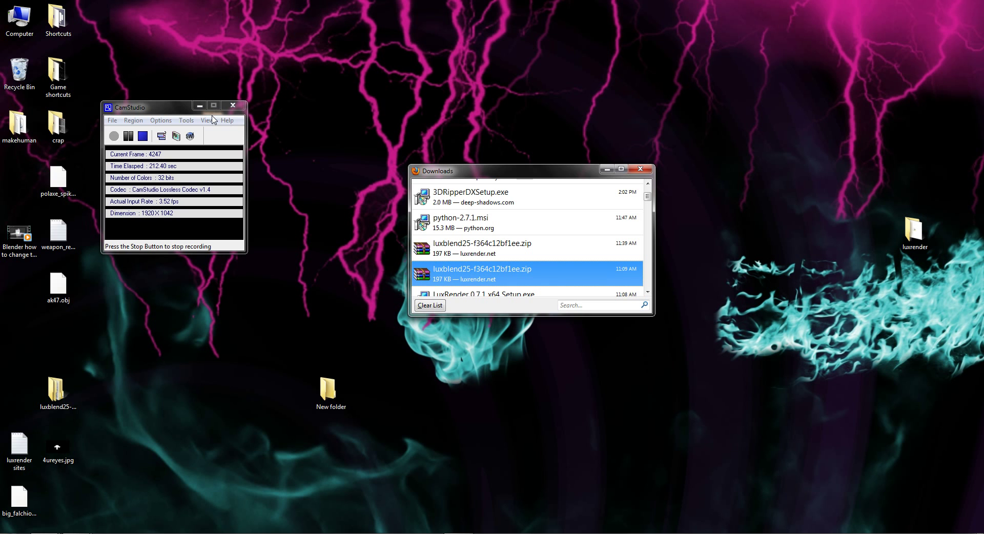
{"action": "left_click_drag", "start_coordinate": [212, 115], "coordinate": [262, 93]}
{"action": "left_click_drag", "start_coordinate": [54, 398], "coordinate": [247, 397]}
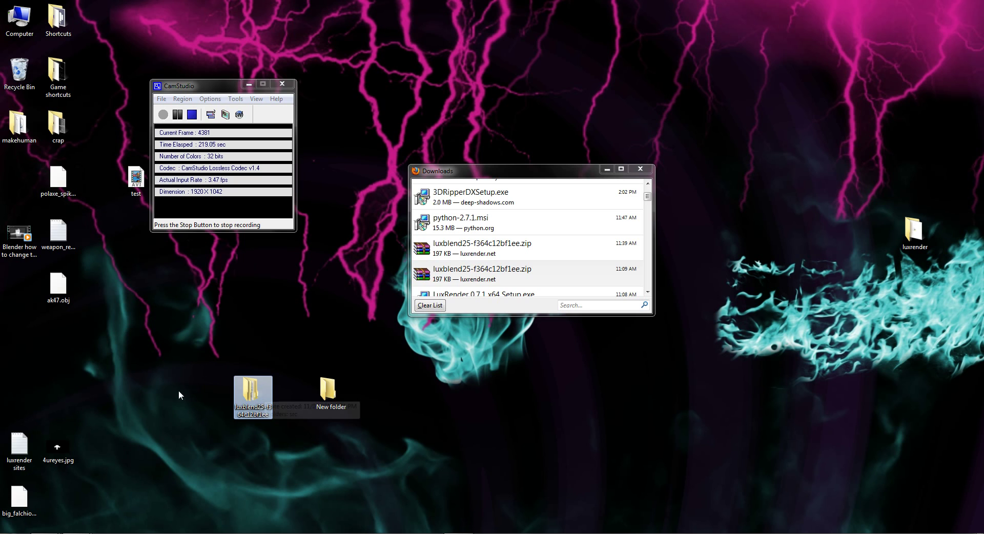
{"action": "double_click", "coordinate": [265, 397]}
{"action": "double_click", "coordinate": [536, 127]}
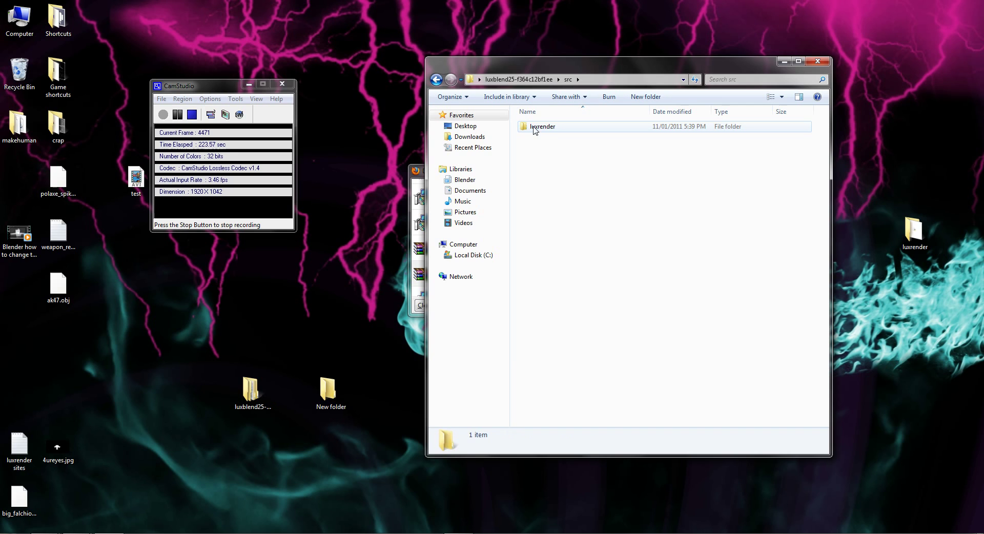
{"action": "left_click_drag", "start_coordinate": [555, 127], "coordinate": [397, 97]}
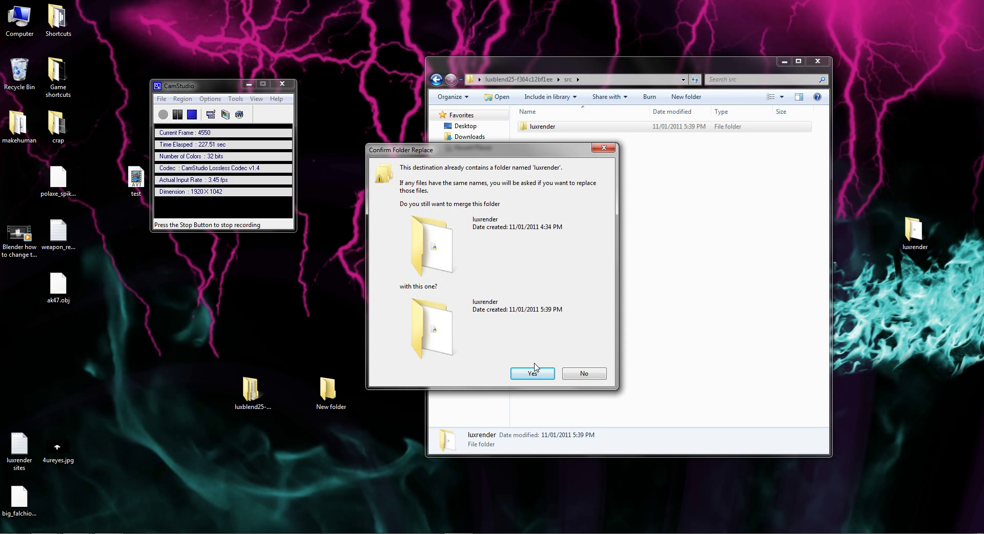
{"action": "left_click", "coordinate": [523, 372]}
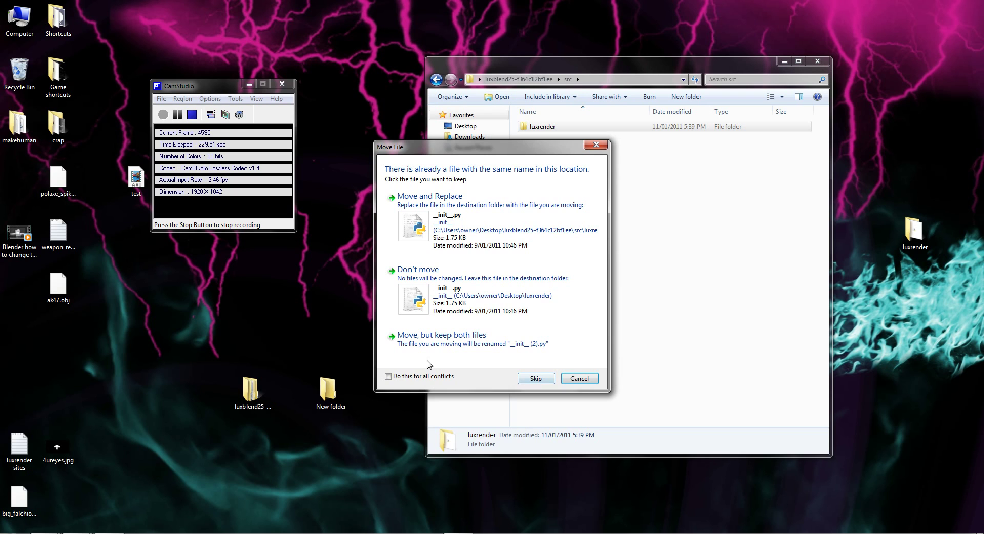
{"action": "left_click", "coordinate": [579, 378]}
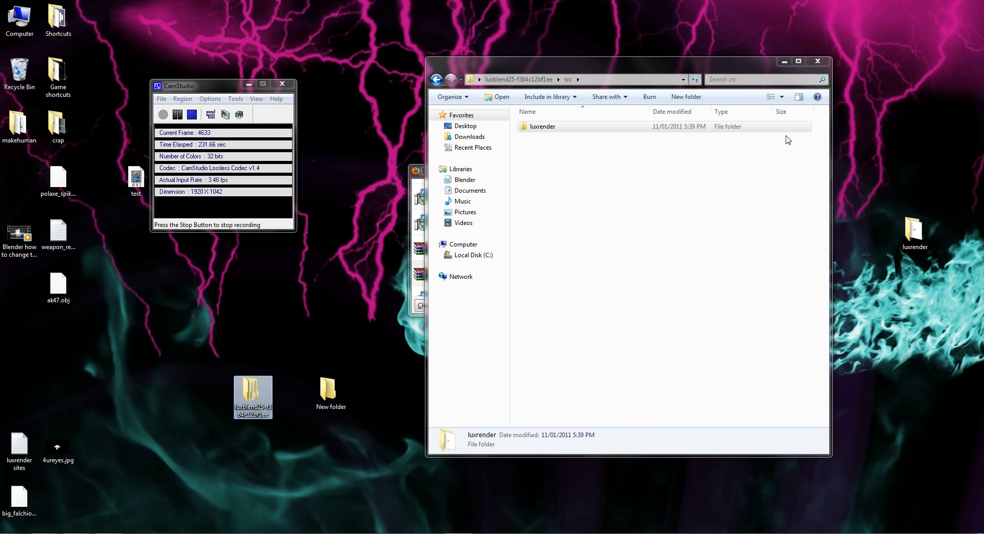
- Delete the old luxrender folder from the desktop to the Recycle Bin
{"action": "left_click_drag", "start_coordinate": [615, 61], "coordinate": [473, 207]}
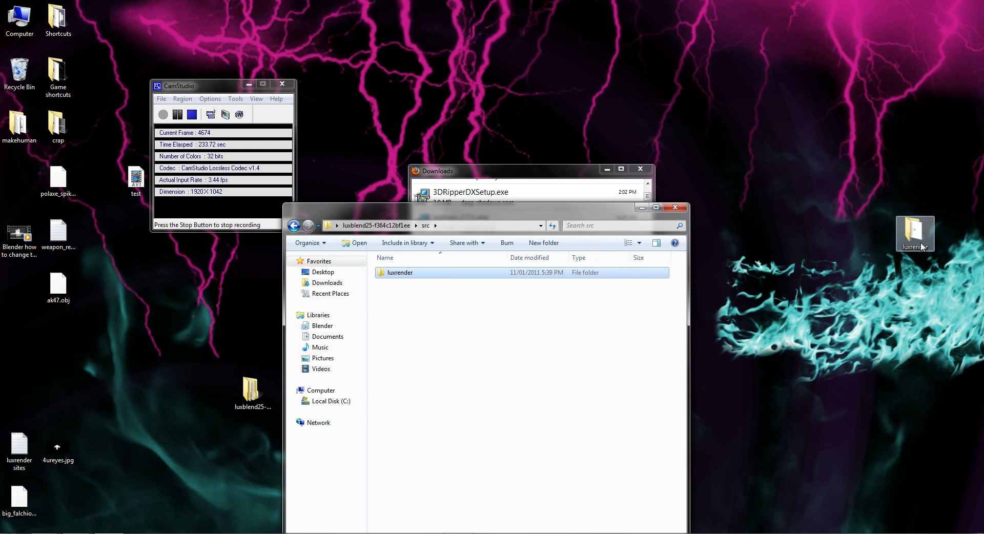
{"action": "left_click", "coordinate": [915, 234]}
{"action": "key", "text": "Delete"}
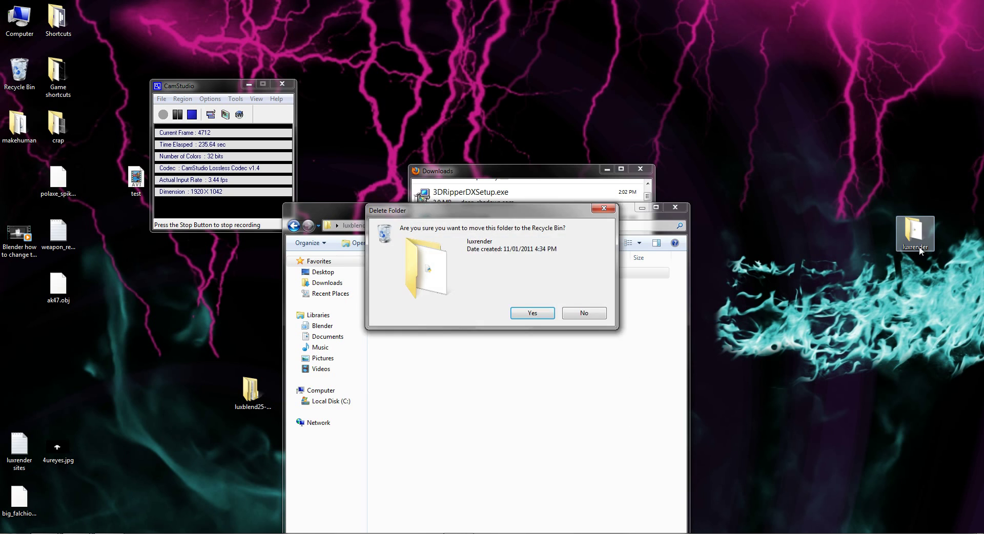
{"action": "key", "text": "Return"}
- Move the new luxrender folder to the desktop and put luxblend25 inside it
{"action": "left_click", "coordinate": [427, 277]}
{"action": "left_click_drag", "start_coordinate": [427, 277], "coordinate": [875, 180]}
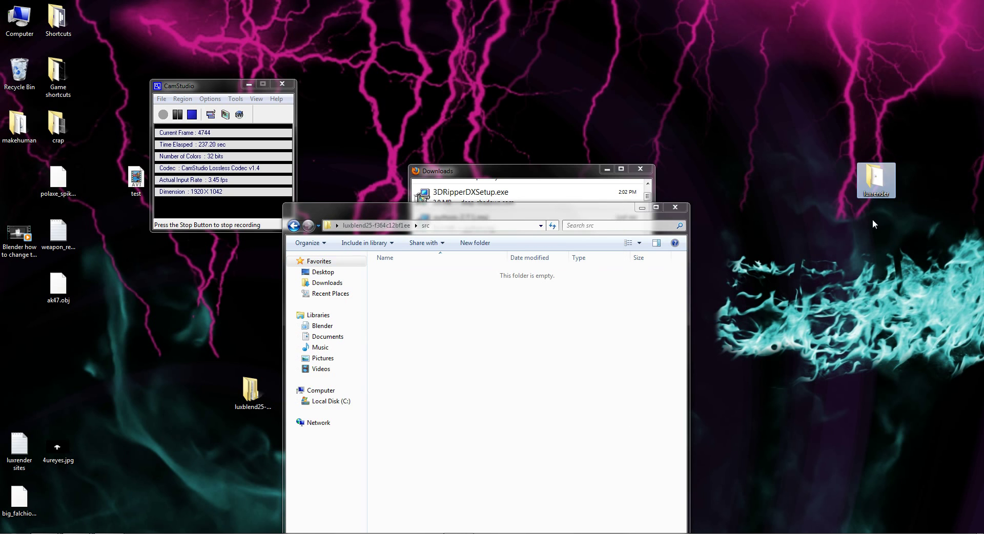
{"action": "left_click", "coordinate": [641, 208]}
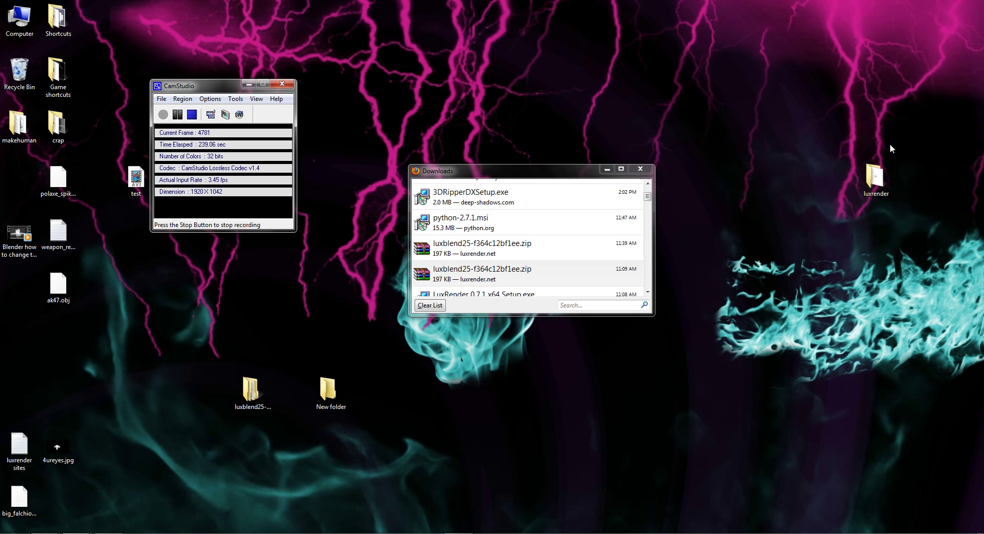
{"action": "left_click_drag", "start_coordinate": [890, 144], "coordinate": [743, 207]}
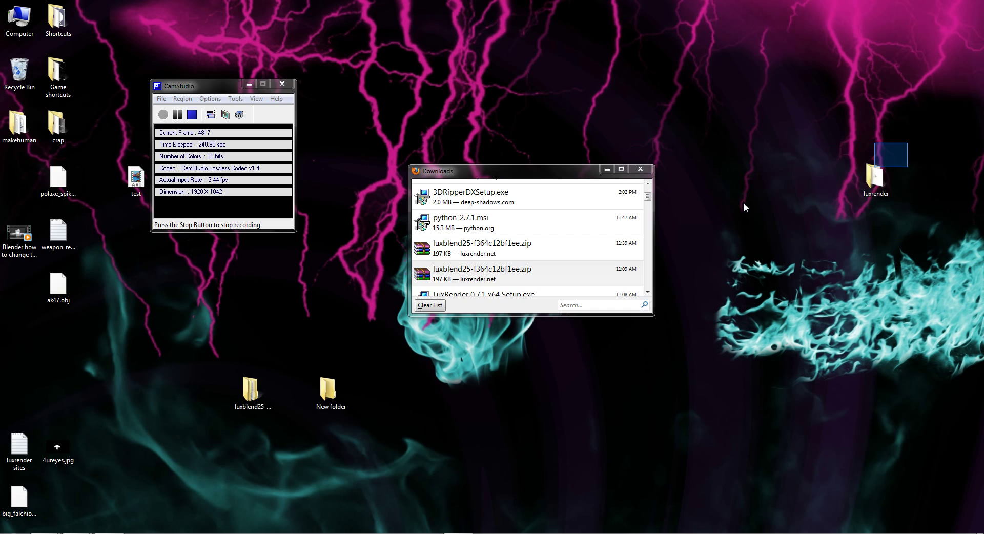
{"action": "left_click", "coordinate": [262, 395]}
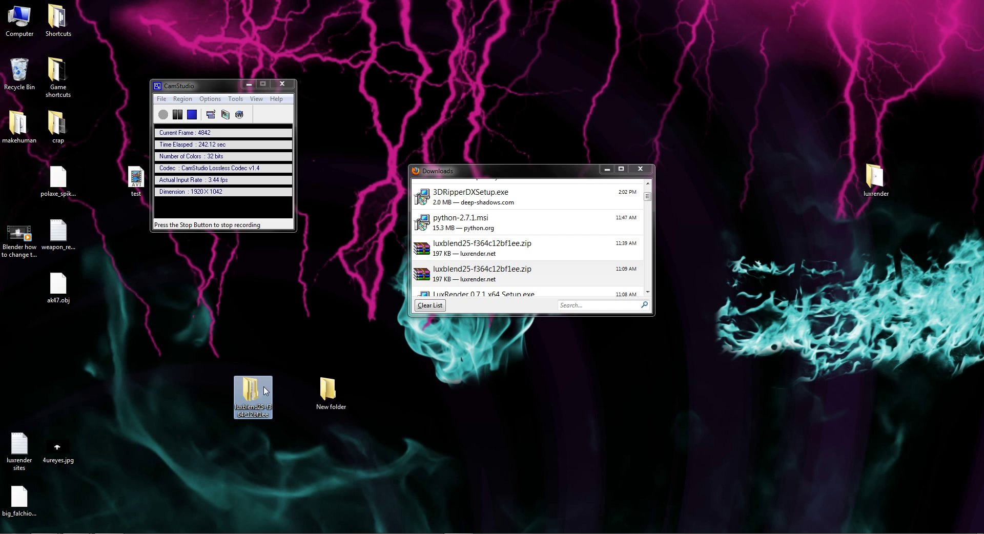
{"action": "left_click_drag", "start_coordinate": [264, 391], "coordinate": [856, 171]}
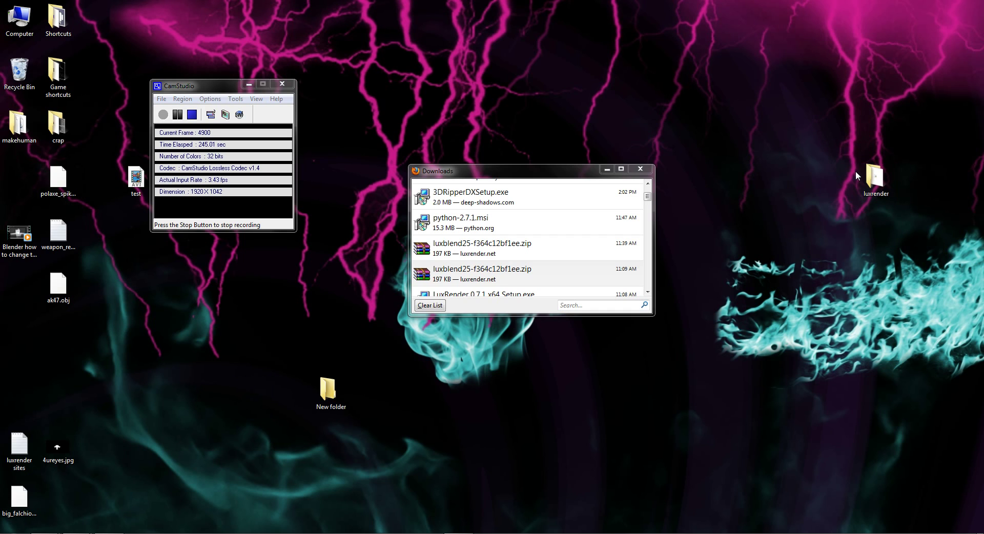
{"action": "left_click", "coordinate": [333, 402]}
{"action": "double_click", "coordinate": [333, 402]}
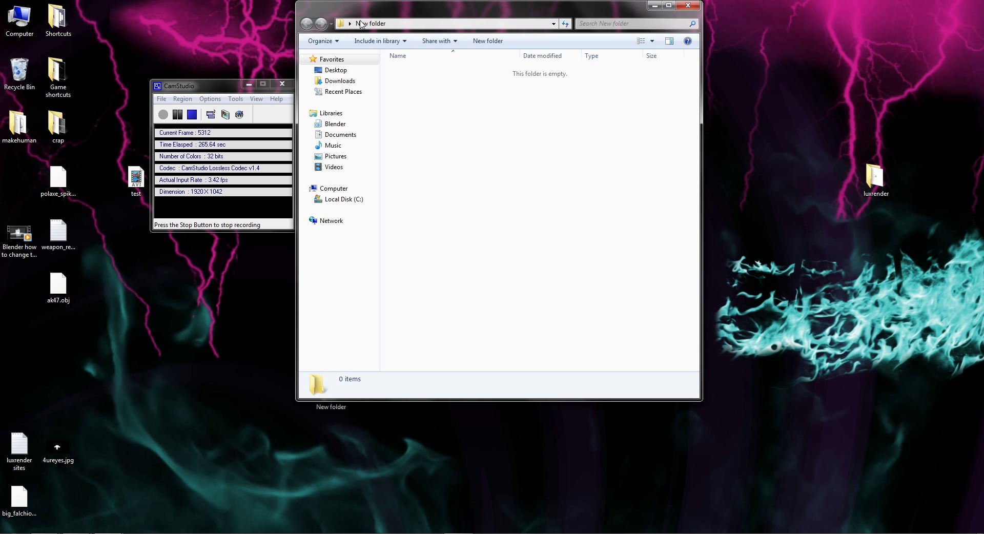
{"action": "left_click", "coordinate": [408, 22]}
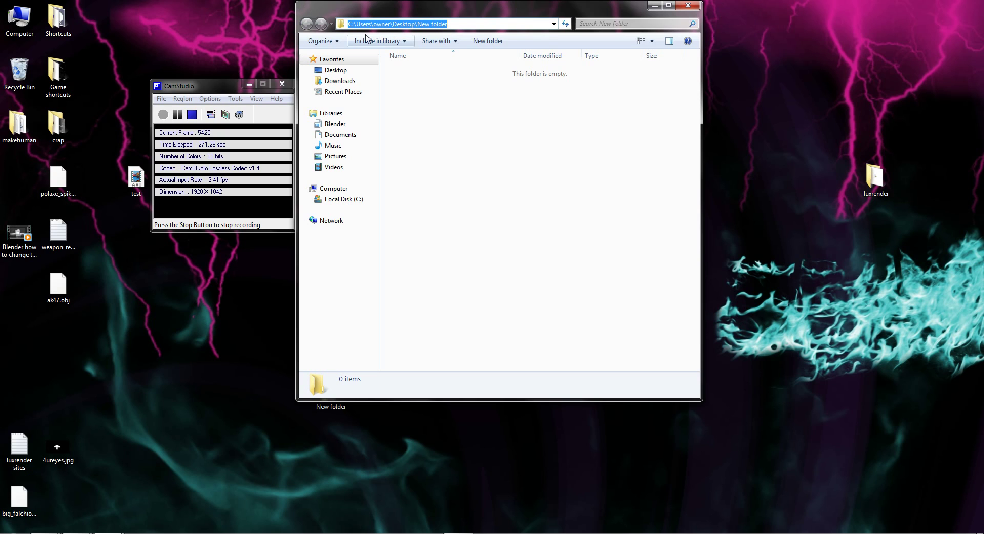
{"action": "left_click", "coordinate": [455, 26]}
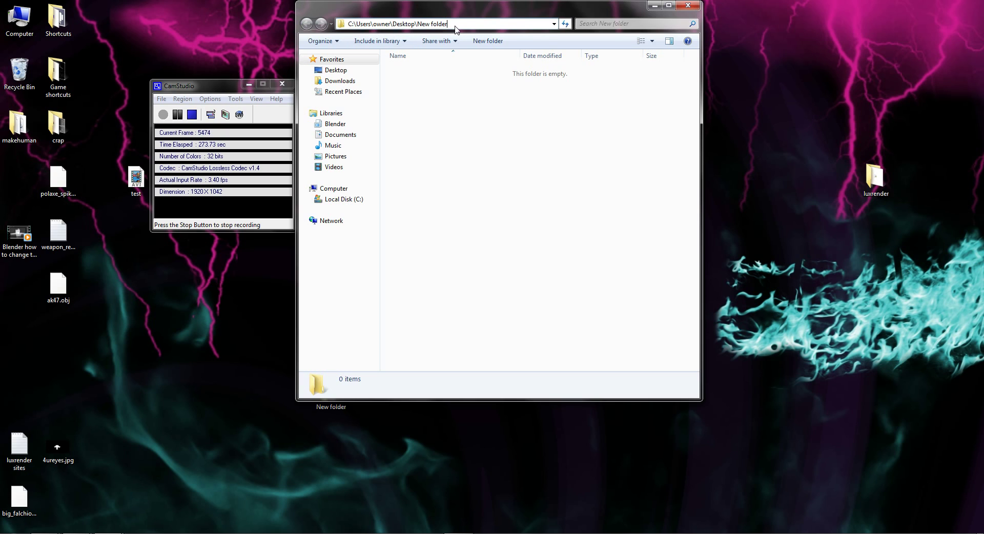
{"action": "left_click_drag", "start_coordinate": [455, 26], "coordinate": [390, 26]}
{"action": "key", "text": "BackSpace"}
{"action": "type", "text": "\\Users\\owner\\"}
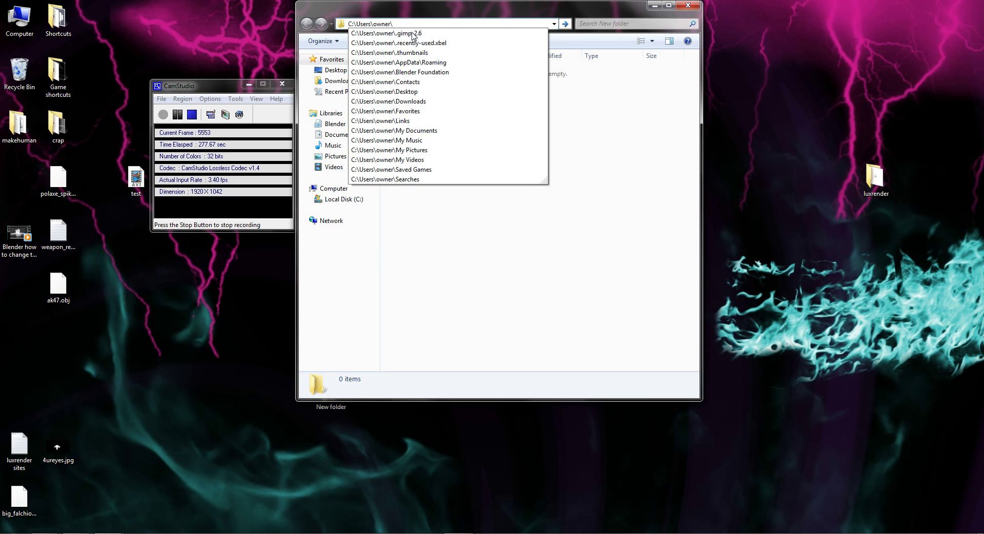
{"action": "type", "text": "AppD"}
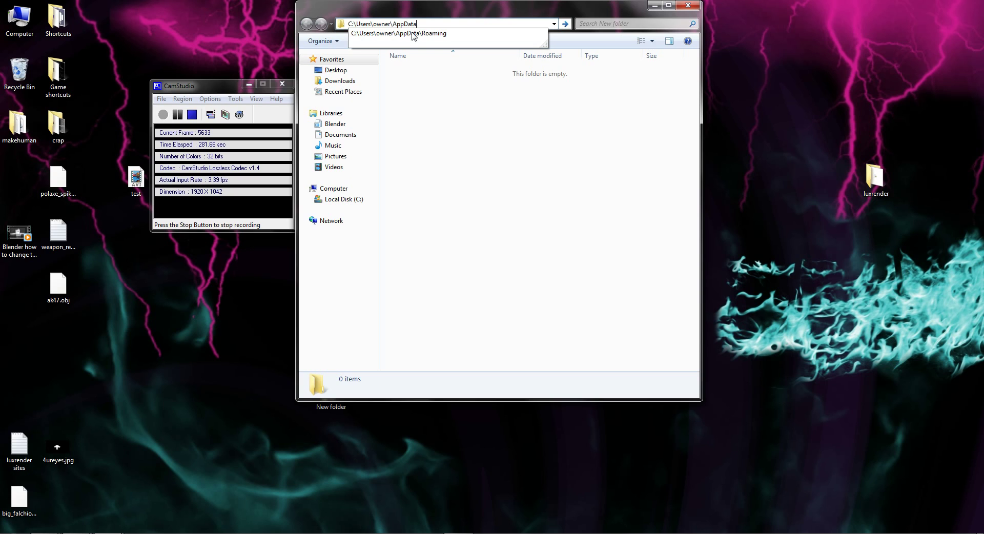
{"action": "type", "text": "ata"}
{"action": "key", "text": "Escape"}
{"action": "type", "text": "\\"}
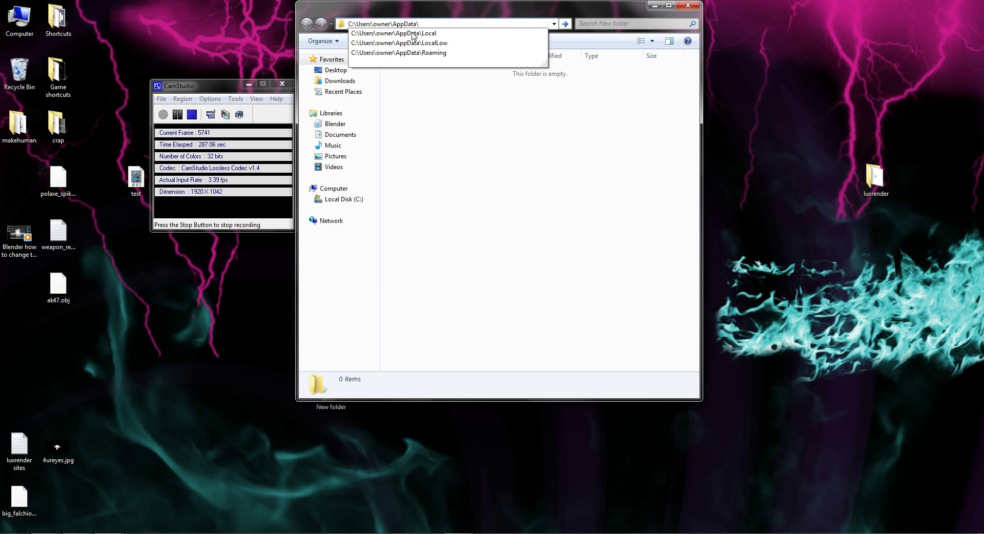
{"action": "type", "text": "Ro"}
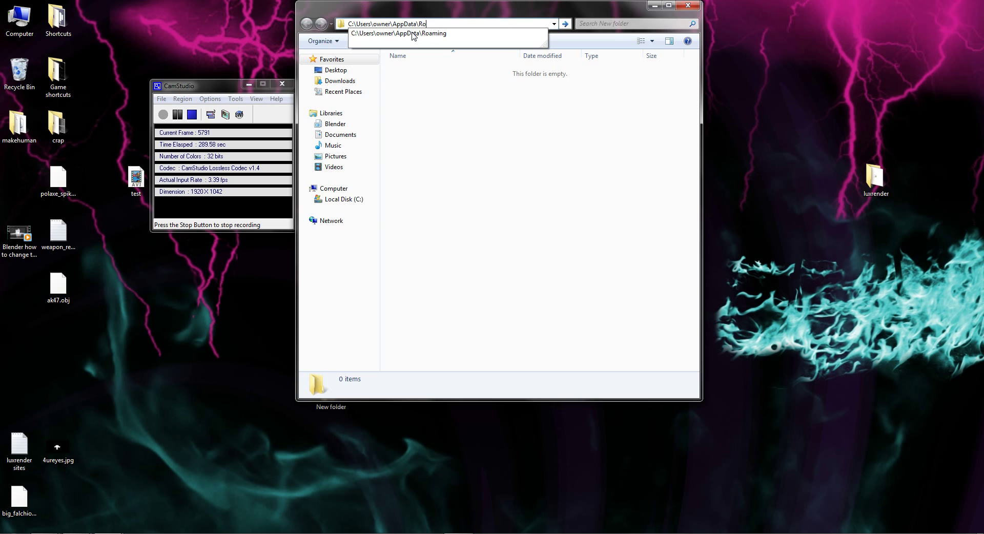
{"action": "type", "text": "aming"}
{"action": "key", "text": "Return"}
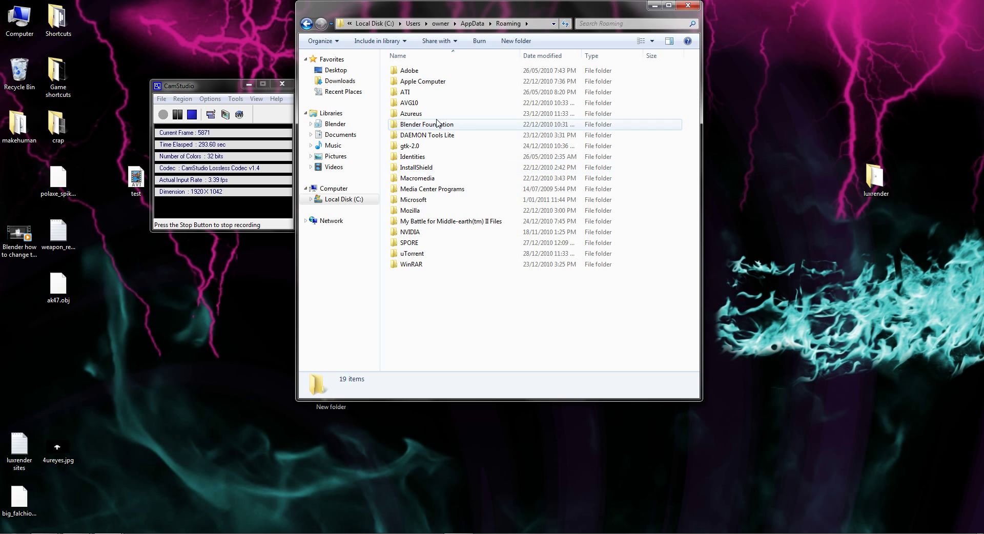
{"action": "double_click", "coordinate": [425, 126]}
{"action": "double_click", "coordinate": [410, 70]}
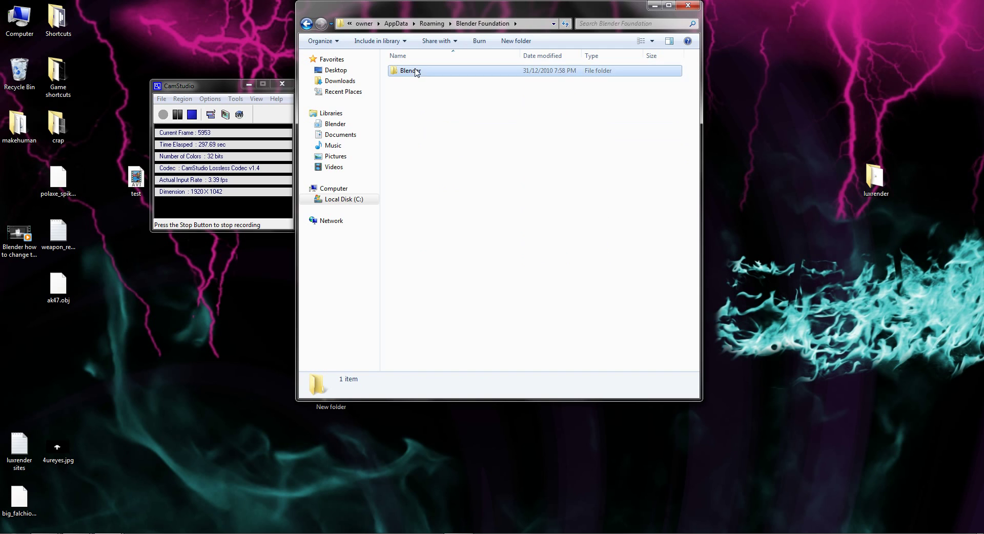
{"action": "double_click", "coordinate": [413, 81]}
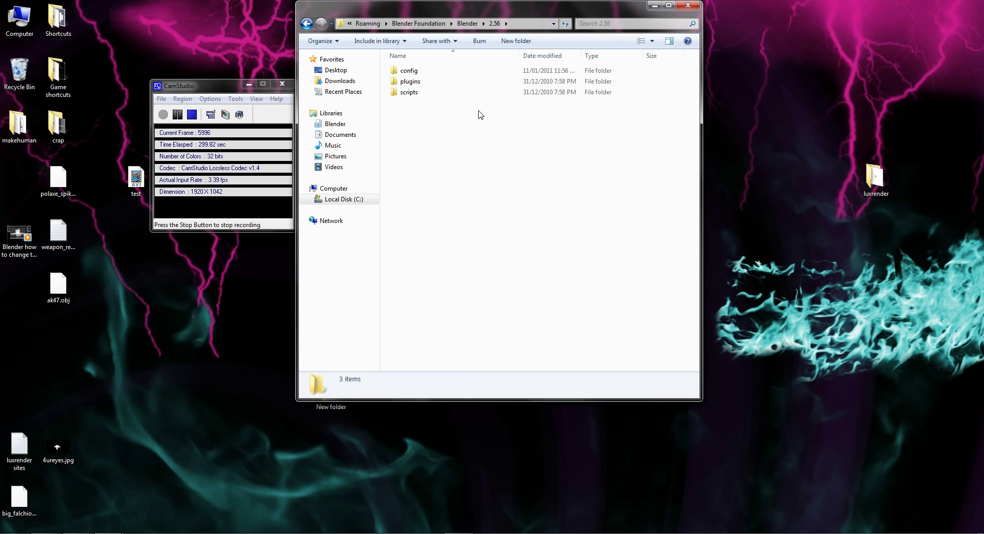
{"action": "double_click", "coordinate": [416, 92]}
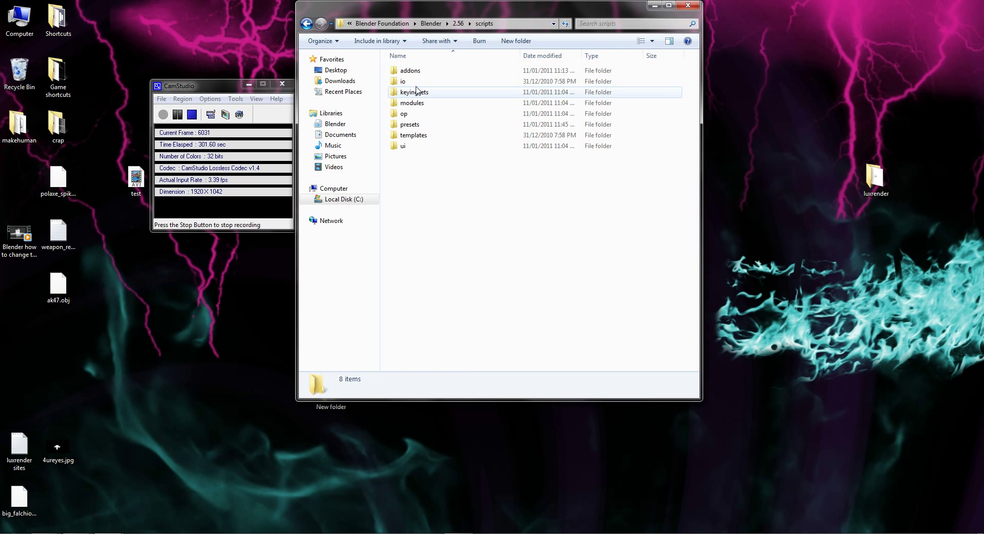
{"action": "double_click", "coordinate": [414, 71]}
{"action": "left_click_drag", "start_coordinate": [813, 205], "coordinate": [909, 172]}
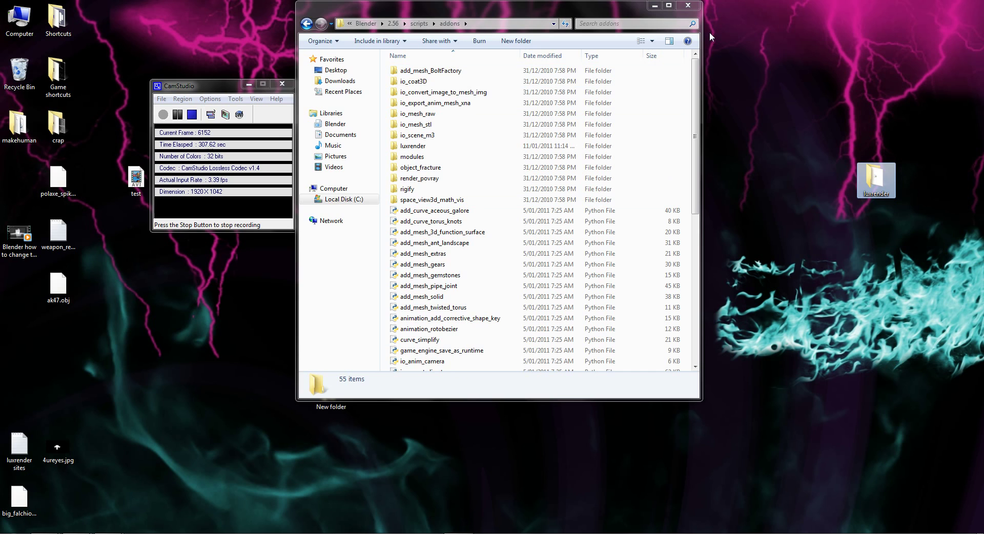
- Close the leftover windows and show Render add-ons in Blender's User Preferences, enabling LuxRender
{"action": "left_click", "coordinate": [688, 5]}
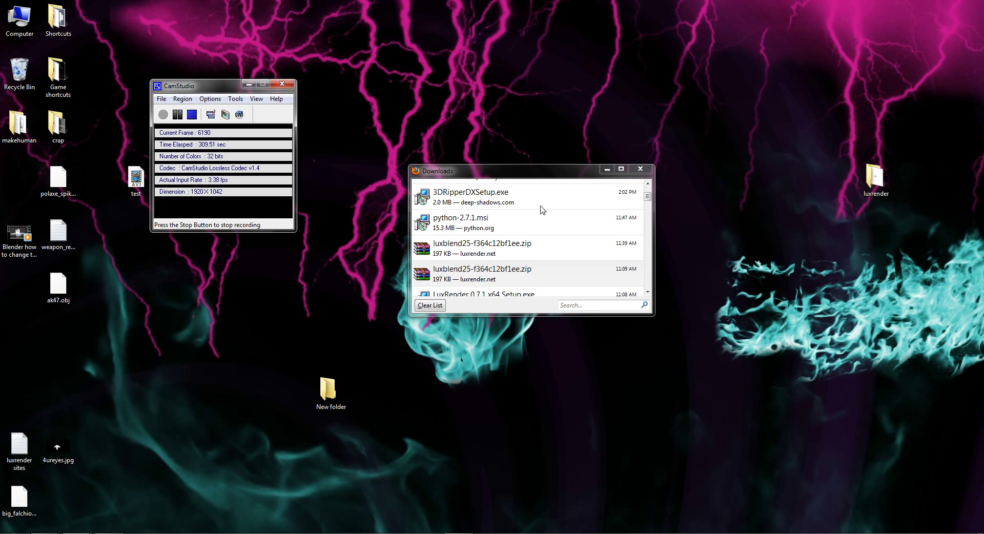
{"action": "left_click", "coordinate": [607, 169]}
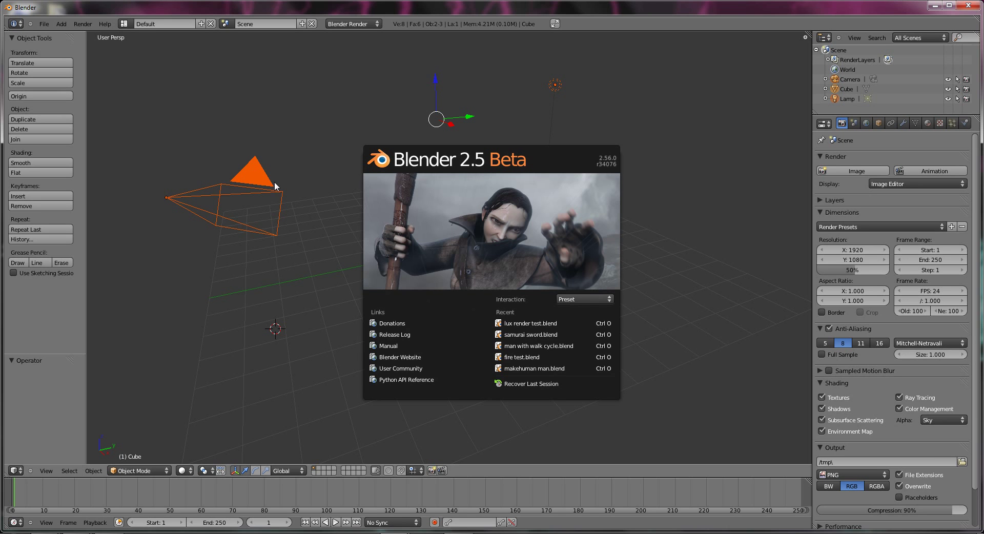
{"action": "left_click", "coordinate": [45, 24]}
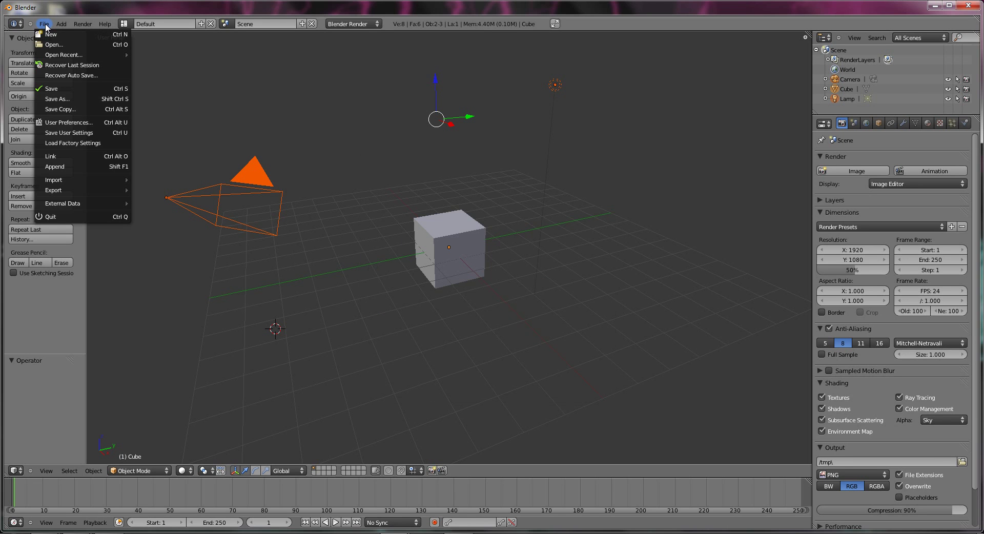
{"action": "left_click", "coordinate": [65, 123]}
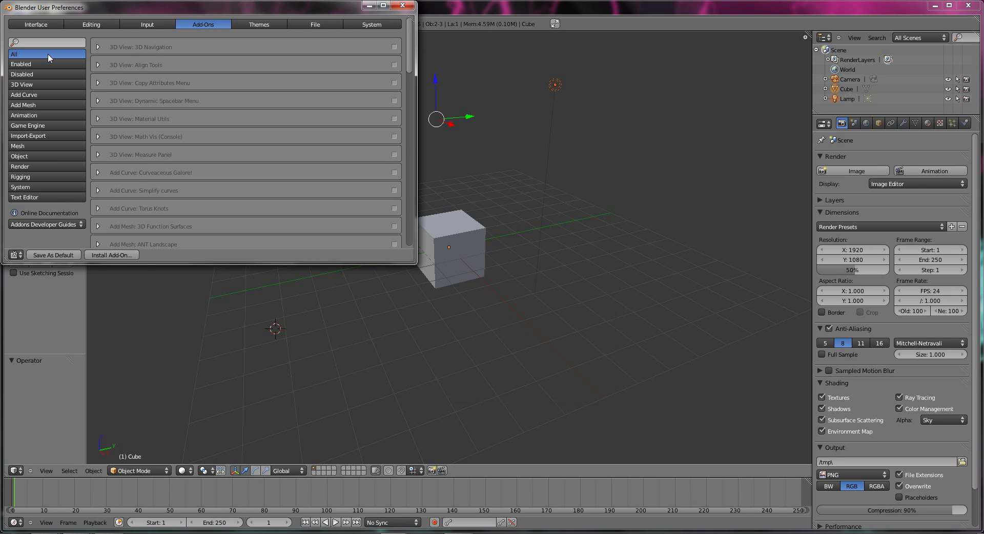
{"action": "left_click", "coordinate": [30, 166]}
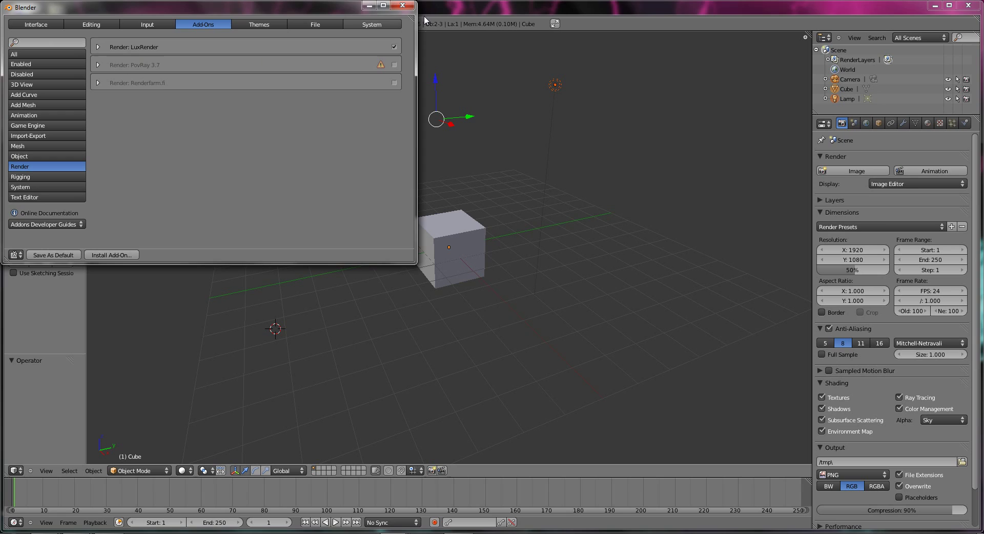
- Select the cube and set the render engine to LuxRender in the Info header
{"action": "left_click", "coordinate": [375, 62]}
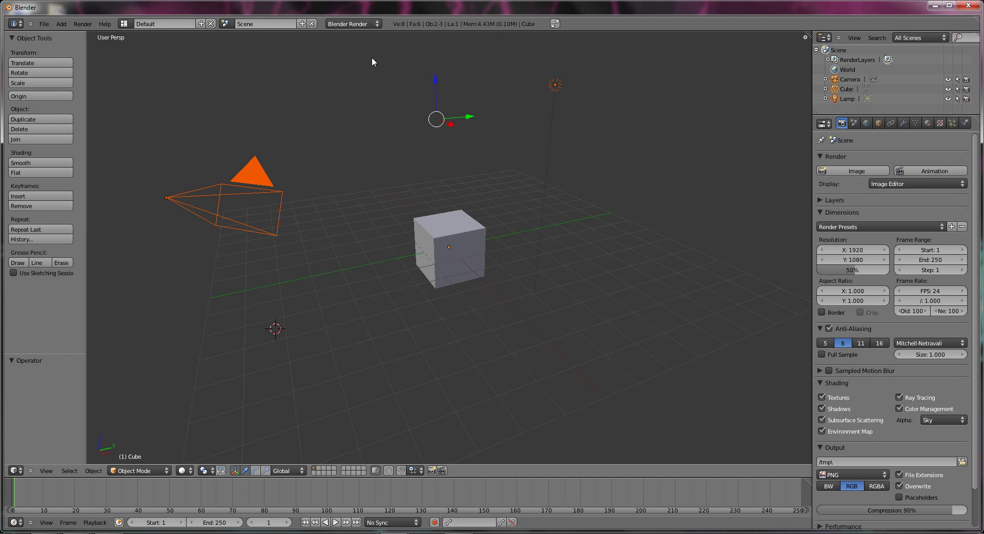
{"action": "right_click", "coordinate": [447, 230]}
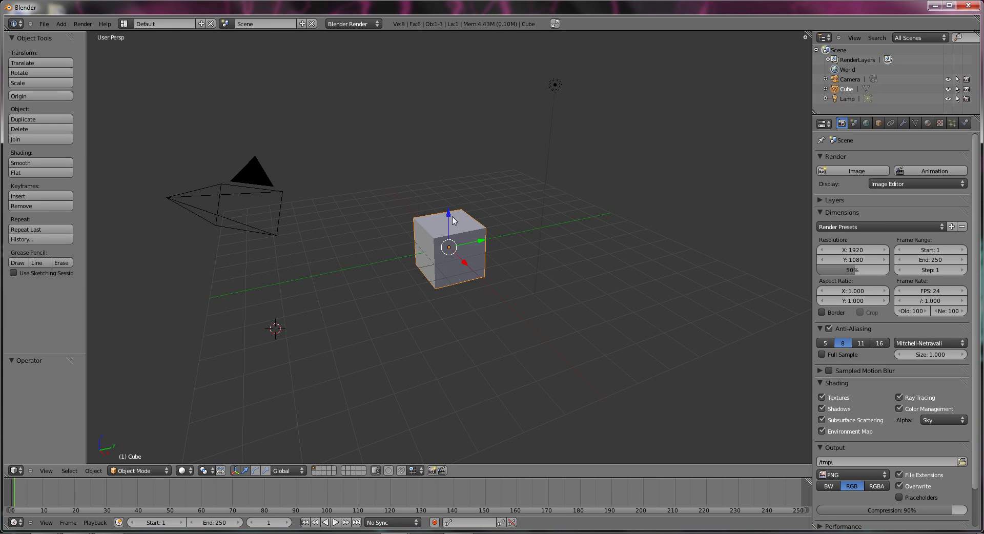
{"action": "left_click", "coordinate": [377, 25]}
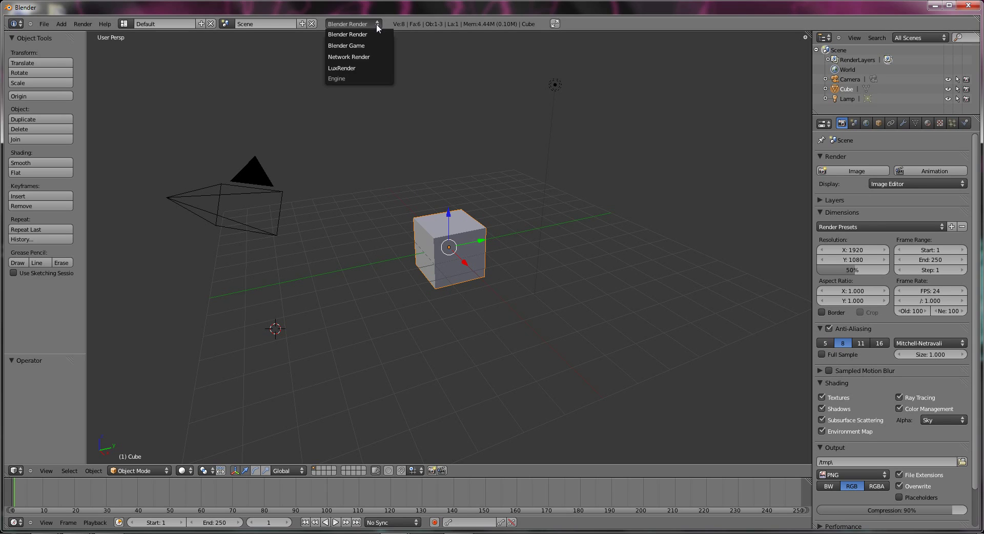
{"action": "left_click", "coordinate": [352, 68]}
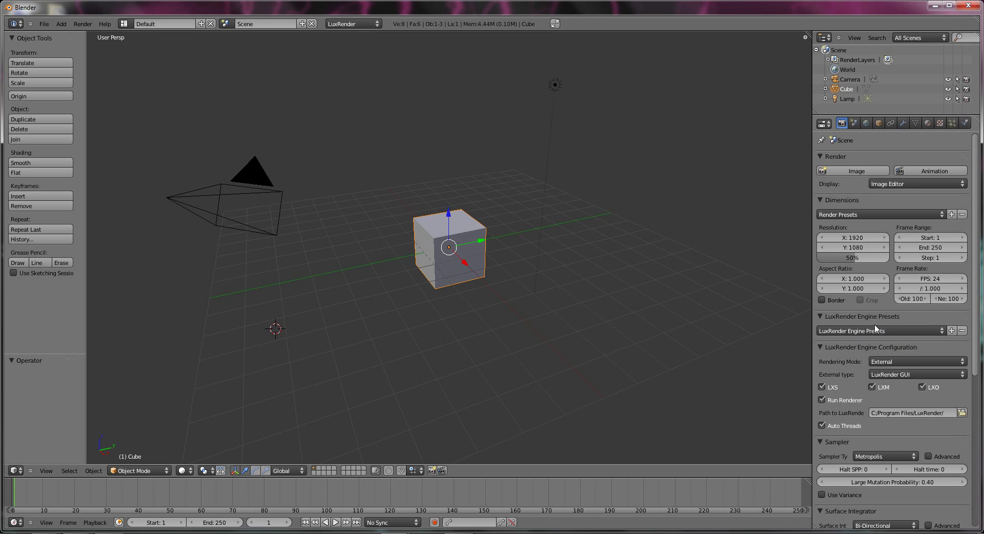
- Set Path to LuxRender to C:\Program Files\LuxRender\ in the engine configuration
{"action": "scroll", "coordinate": [878, 329], "scroll_direction": "down", "scroll_amount": 1}
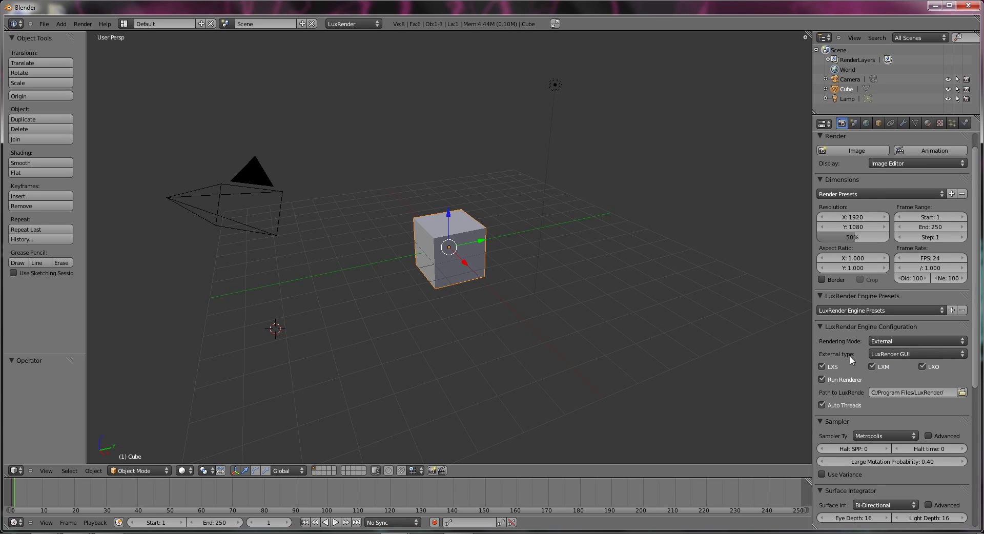
{"action": "left_click", "coordinate": [942, 356]}
{"action": "left_click", "coordinate": [962, 393]}
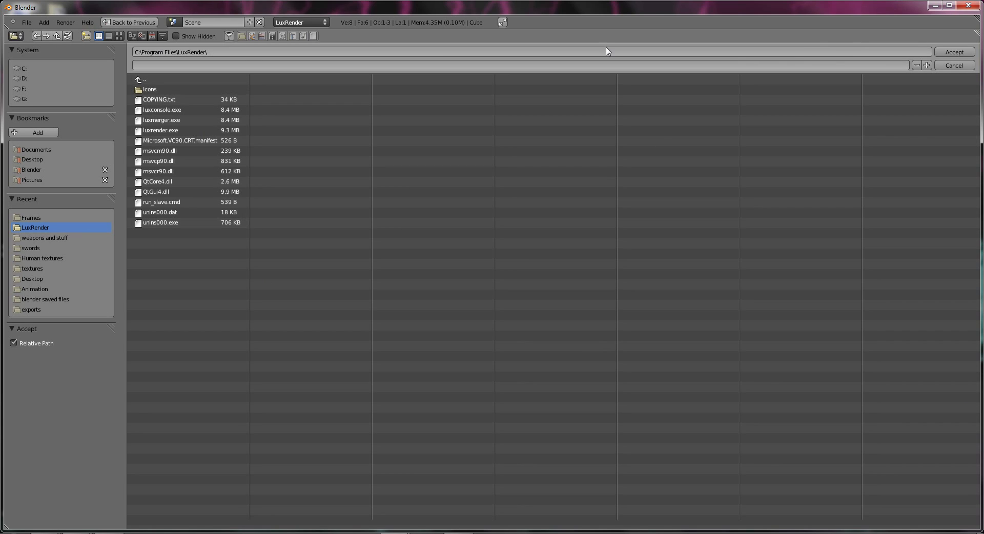
{"action": "left_click", "coordinate": [954, 52]}
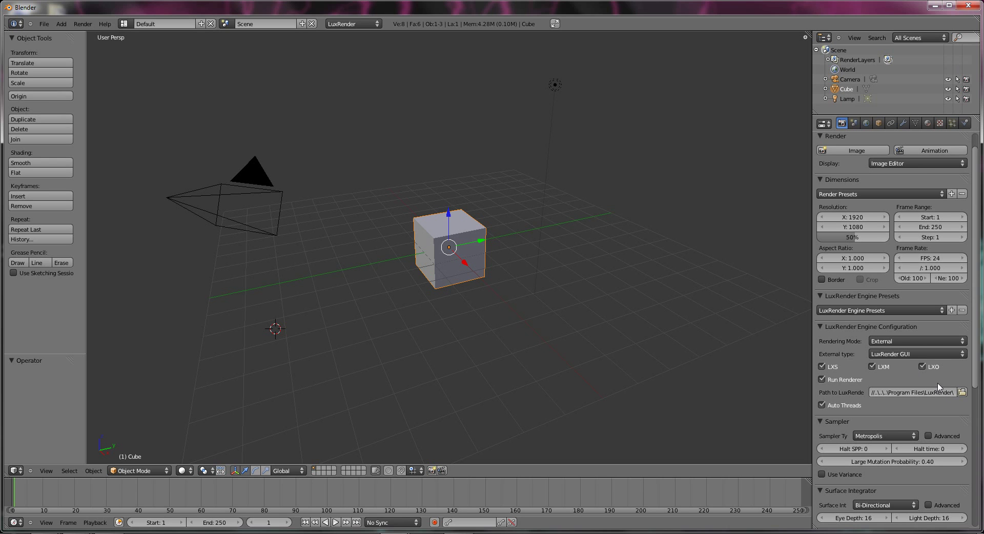
{"action": "scroll", "coordinate": [836, 458], "scroll_direction": "down", "scroll_amount": 6}
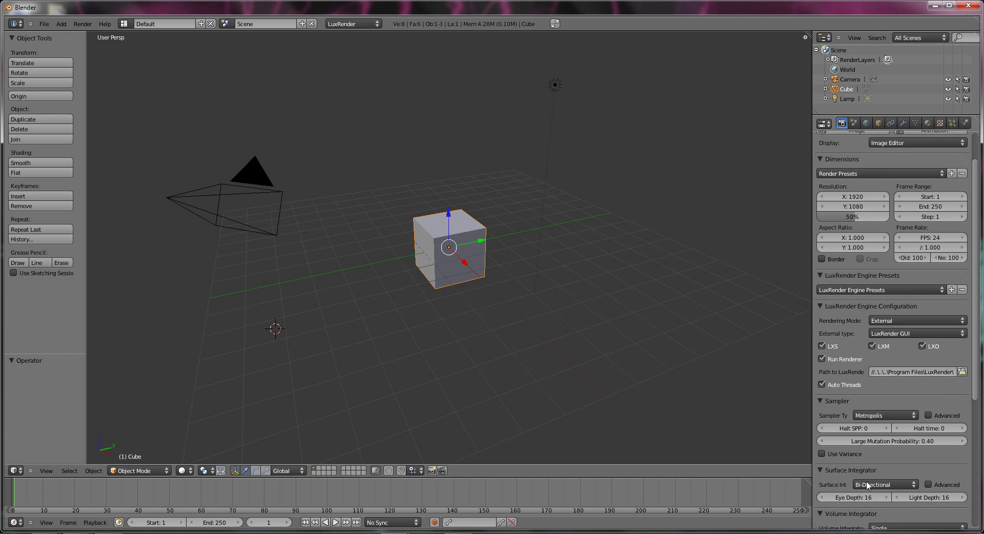
{"action": "scroll", "coordinate": [877, 467], "scroll_direction": "up", "scroll_amount": 7}
{"action": "scroll", "coordinate": [880, 469], "scroll_direction": "up", "scroll_amount": 1}
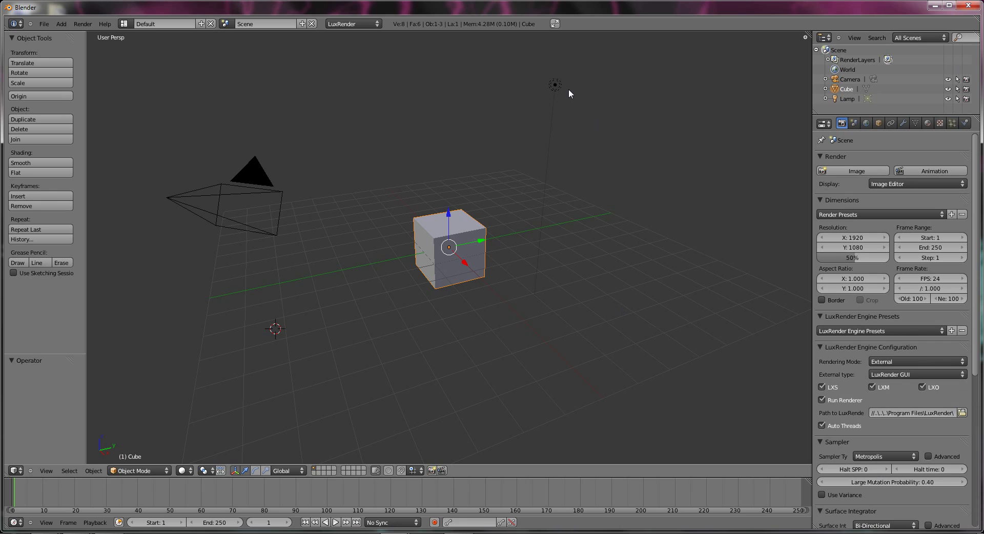
- Move the lamp so it sits just above the cube in camera view
{"action": "right_click", "coordinate": [555, 84]}
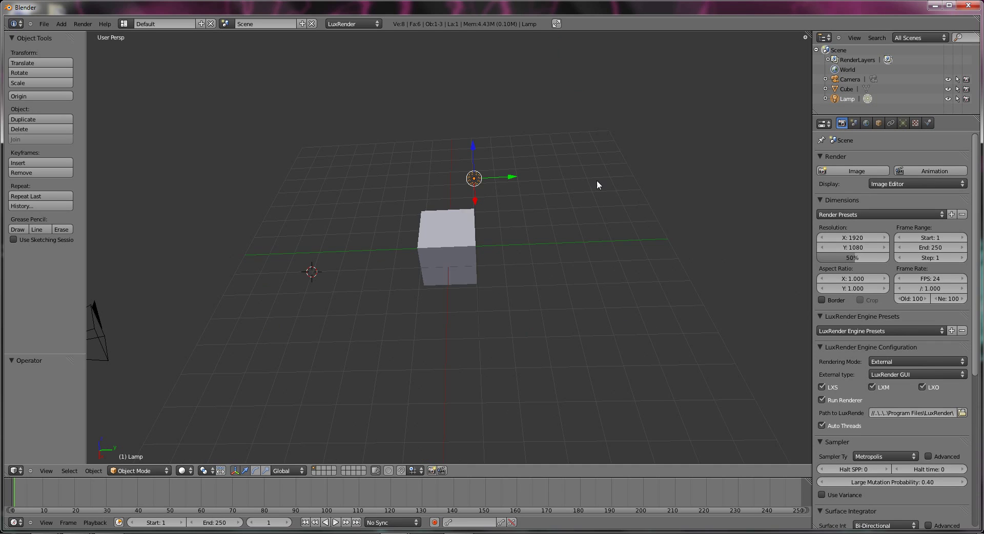
{"action": "key", "text": "g"}
{"action": "left_click", "coordinate": [437, 125]}
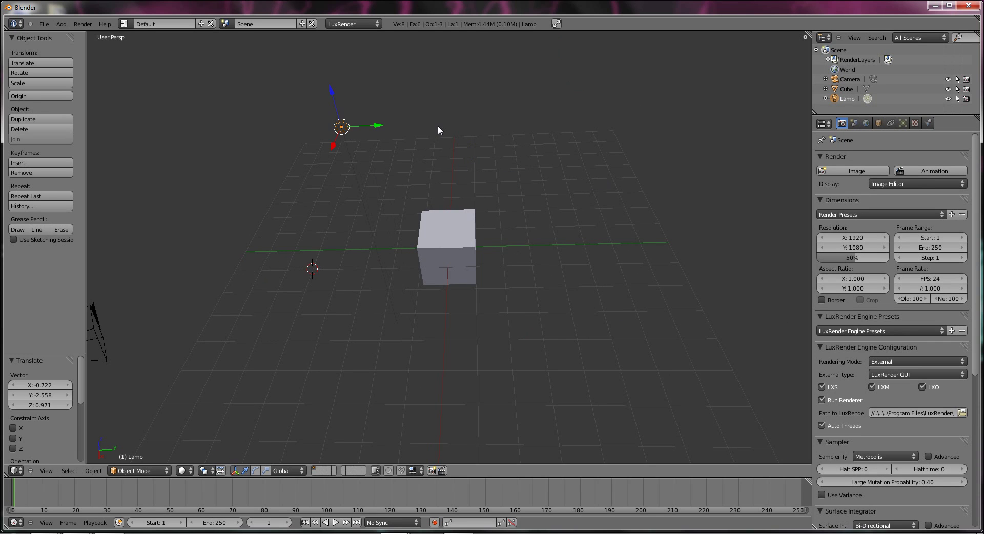
{"action": "key", "text": "KP_0"}
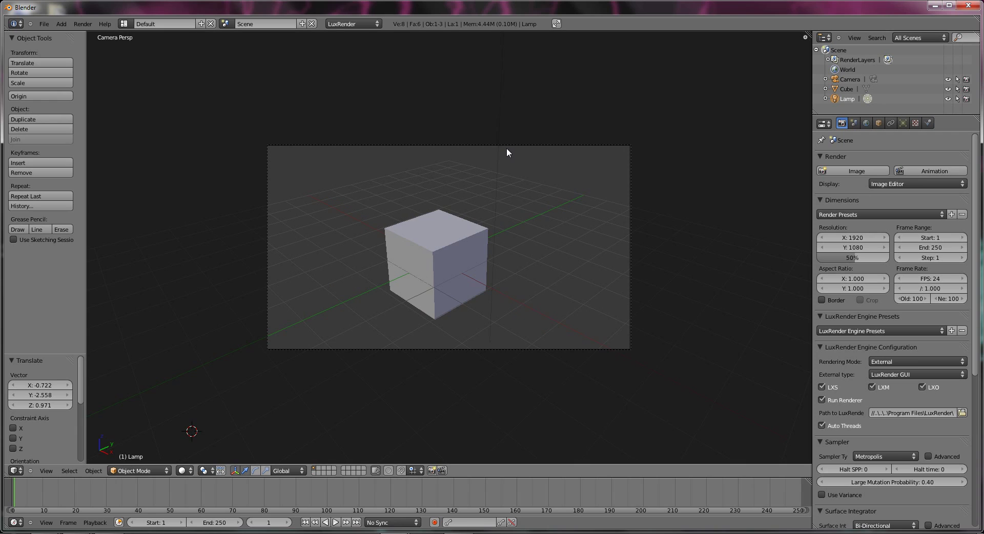
{"action": "key", "text": "g"}
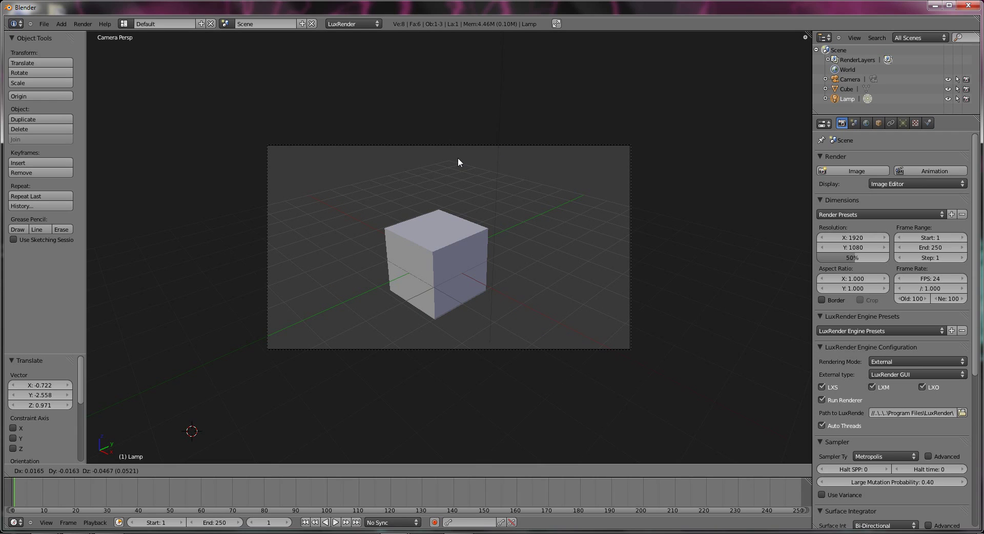
{"action": "left_click", "coordinate": [409, 338]}
{"action": "key", "text": "g"}
{"action": "left_click", "coordinate": [418, 319]}
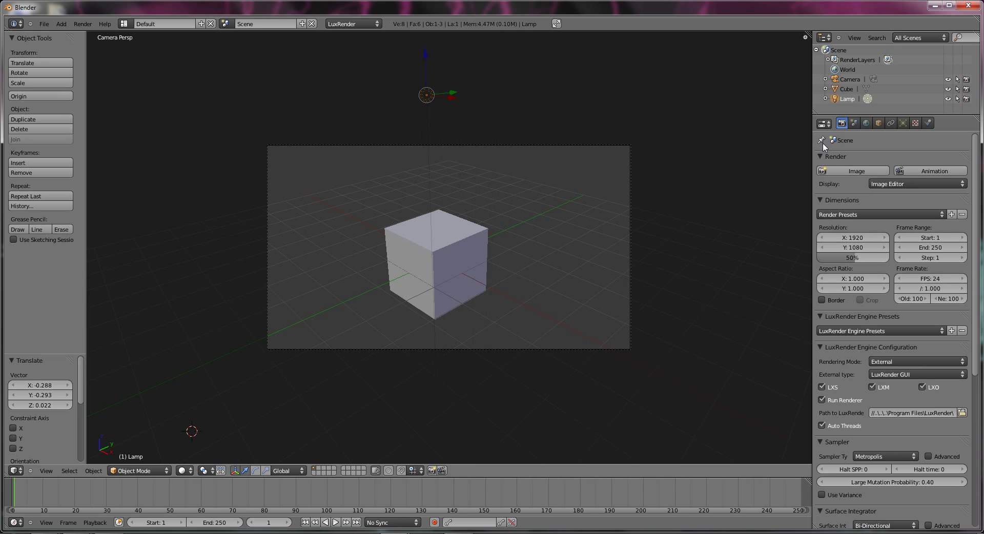
- Select the cube and show its LuxRender Matte material settings (Sigma 0.0000)
{"action": "left_click", "coordinate": [875, 124]}
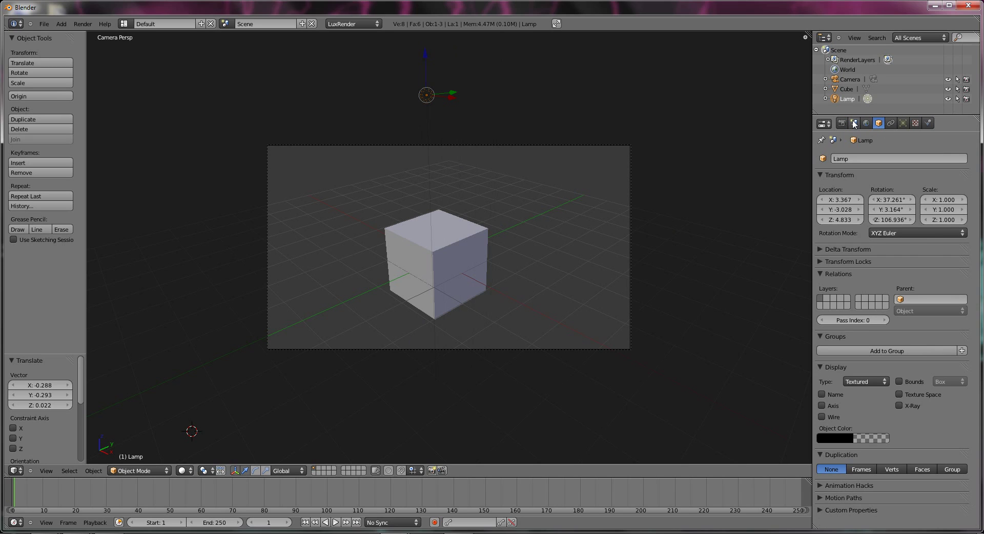
{"action": "left_click", "coordinate": [866, 123]}
{"action": "left_click", "coordinate": [843, 123]}
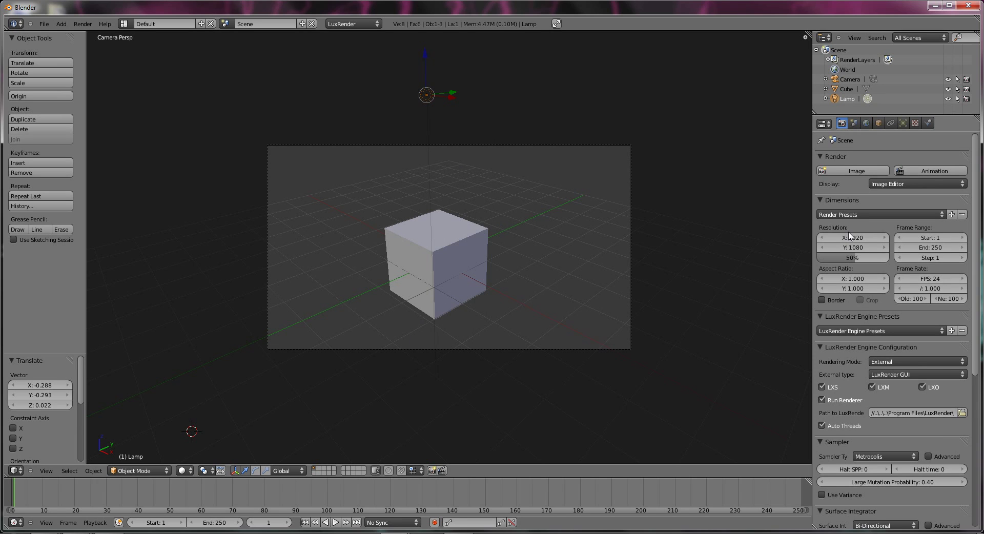
{"action": "scroll", "coordinate": [890, 368], "scroll_direction": "down", "scroll_amount": 2}
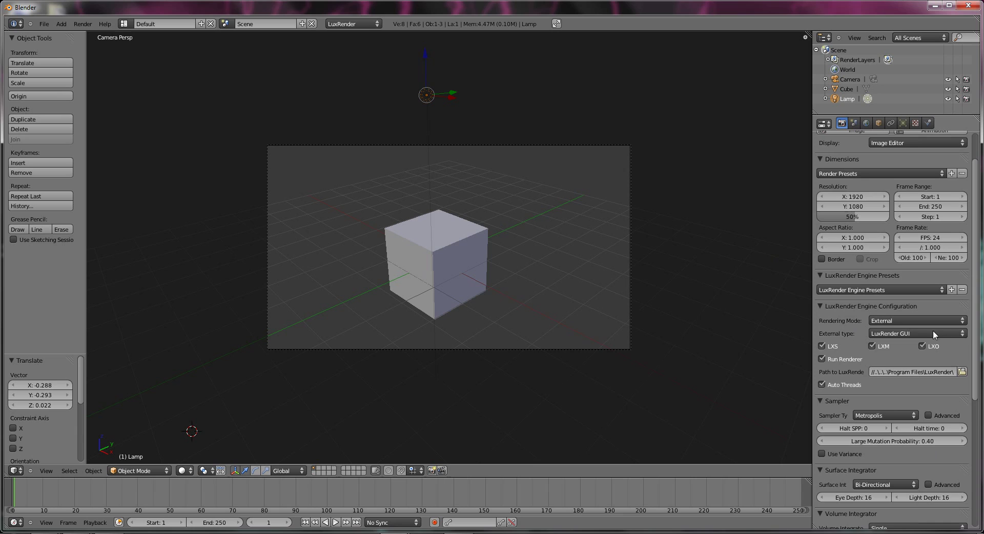
{"action": "scroll", "coordinate": [905, 358], "scroll_direction": "down", "scroll_amount": 2}
{"action": "scroll", "coordinate": [907, 339], "scroll_direction": "up", "scroll_amount": 3}
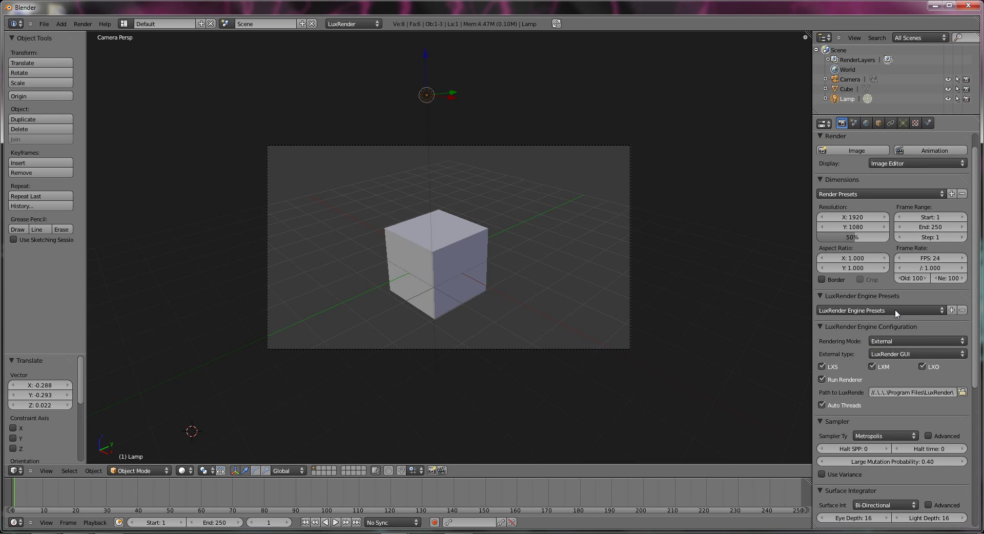
{"action": "right_click", "coordinate": [478, 252]}
{"action": "left_click", "coordinate": [929, 123]}
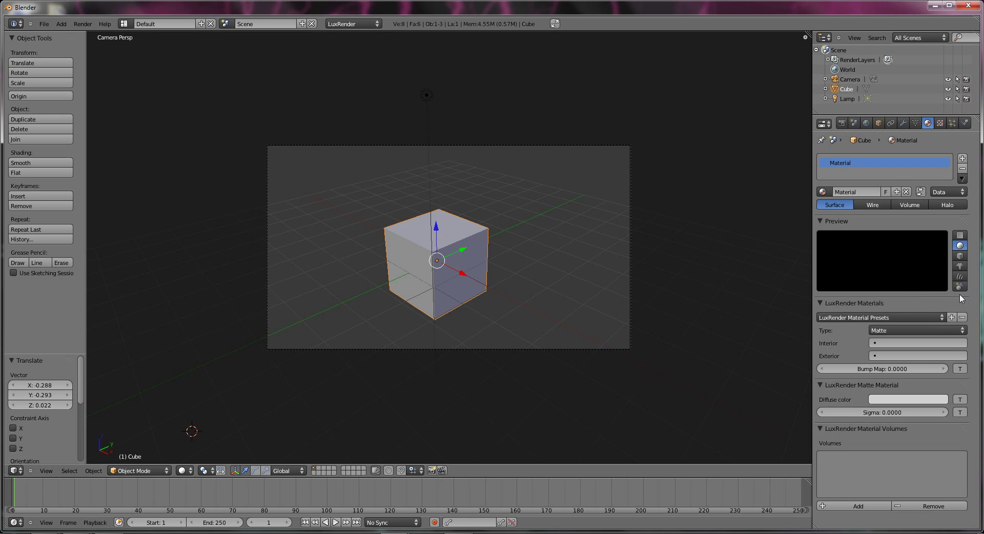
- Switch the cube's LuxRender material from Matte to Metal with the silver preset
{"action": "left_click", "coordinate": [965, 331]}
{"action": "left_click", "coordinate": [912, 331]}
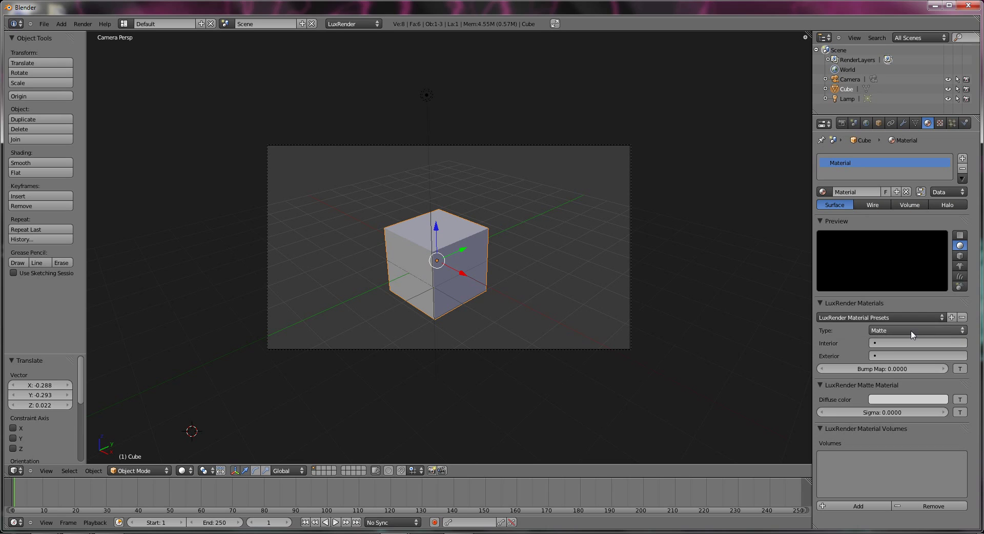
{"action": "left_click", "coordinate": [912, 332]}
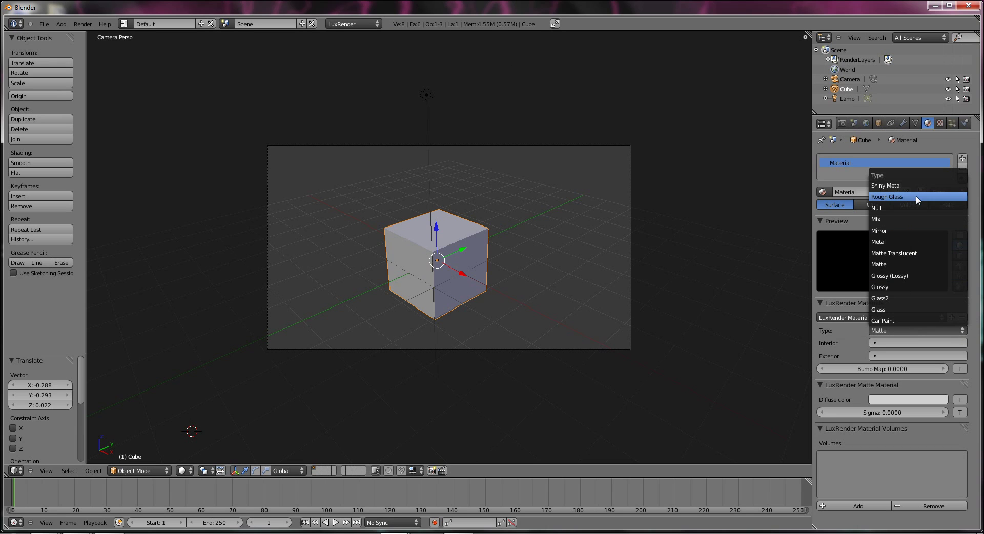
{"action": "left_click", "coordinate": [891, 244]}
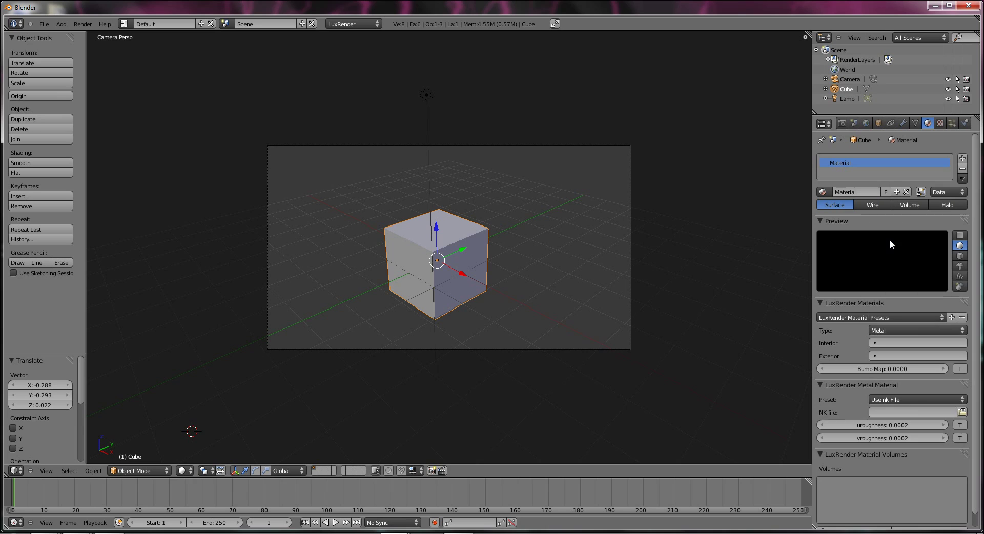
{"action": "left_click", "coordinate": [928, 399]}
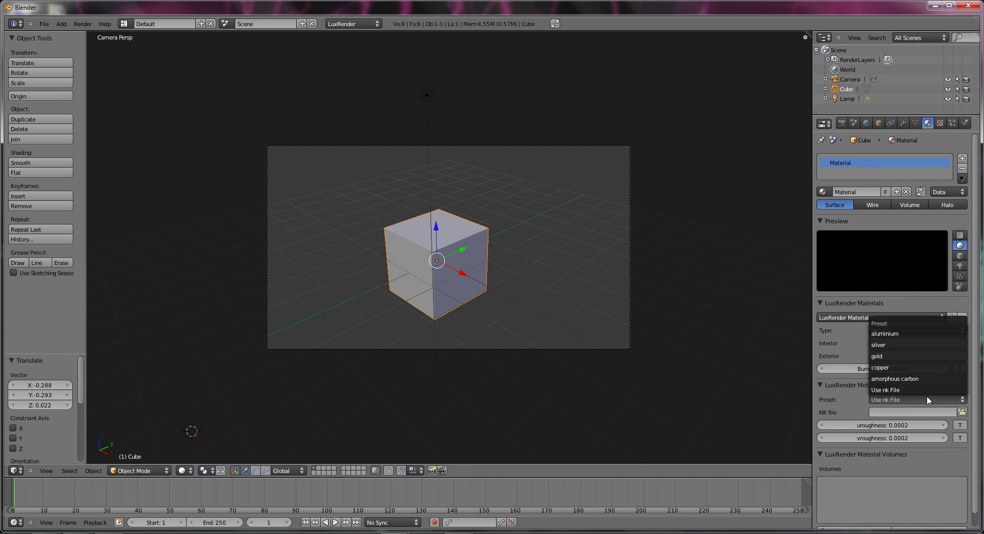
{"action": "left_click", "coordinate": [884, 345]}
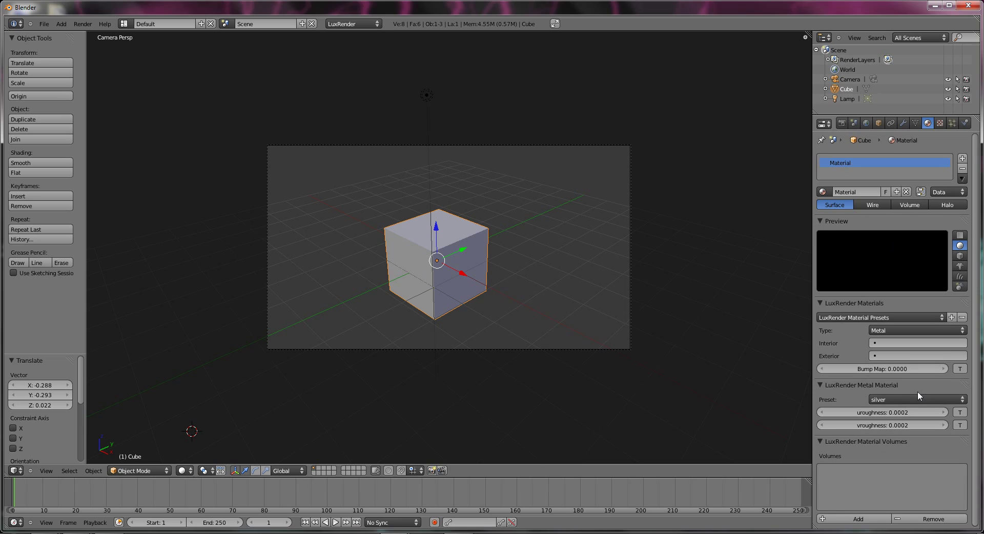
- Set the cube's texture type to marble (Octaves 8, Roughness 0.50, Scale 1.00, Variation 0.20)
{"action": "left_click", "coordinate": [943, 123]}
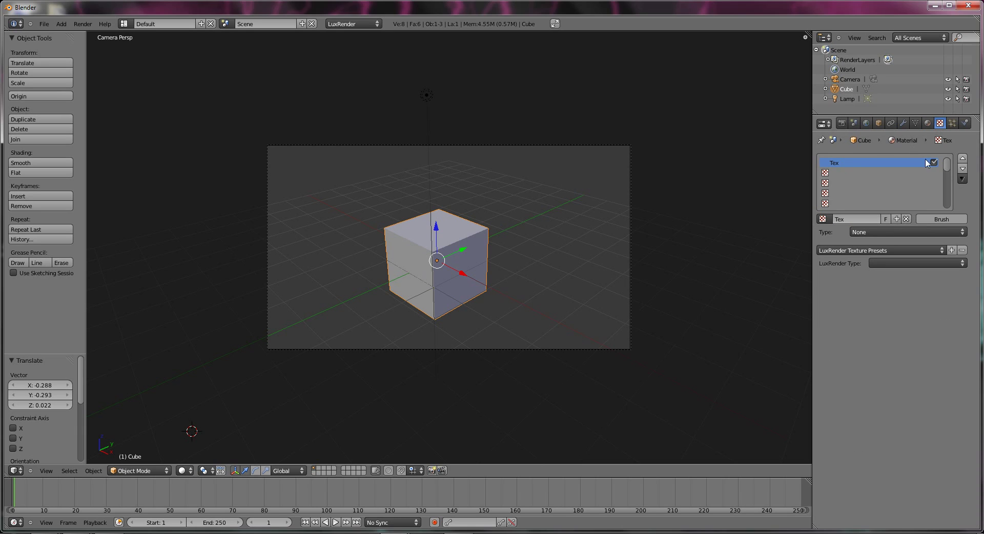
{"action": "left_click", "coordinate": [955, 265]}
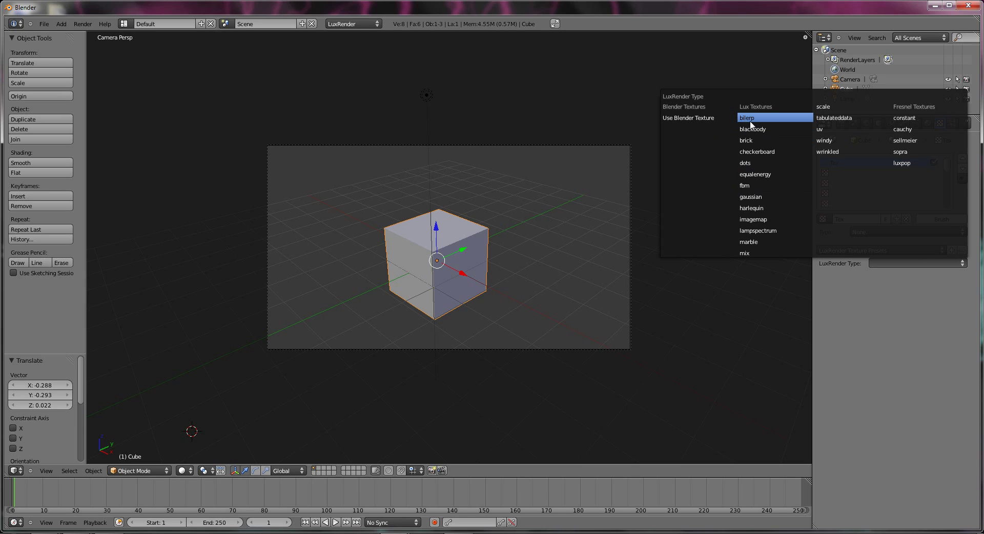
{"action": "left_click", "coordinate": [757, 199]}
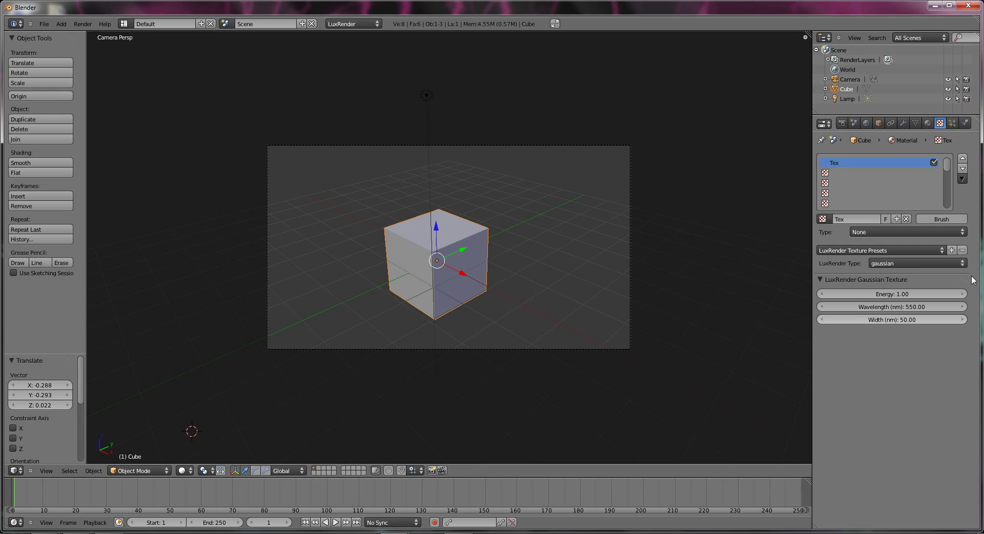
{"action": "left_click", "coordinate": [960, 263]}
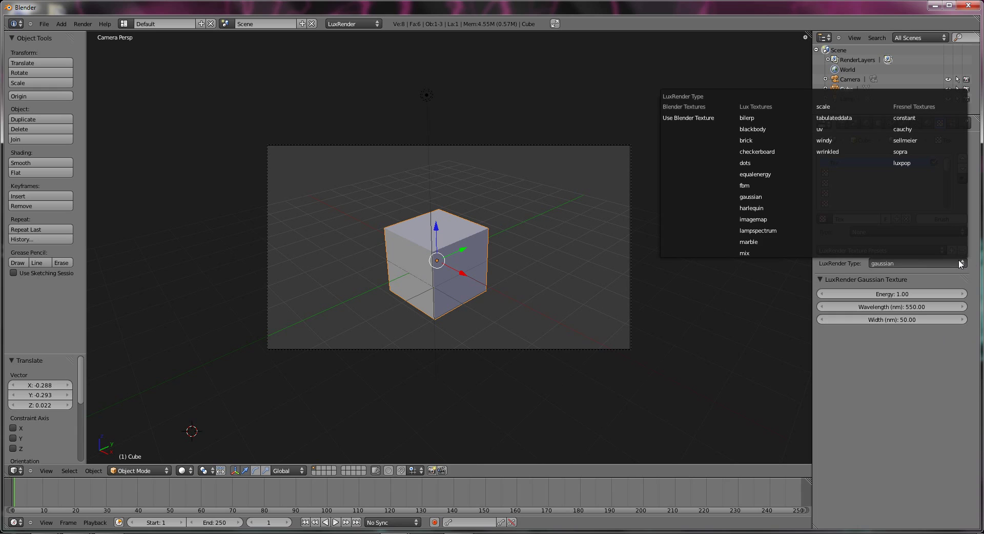
{"action": "left_click", "coordinate": [778, 243]}
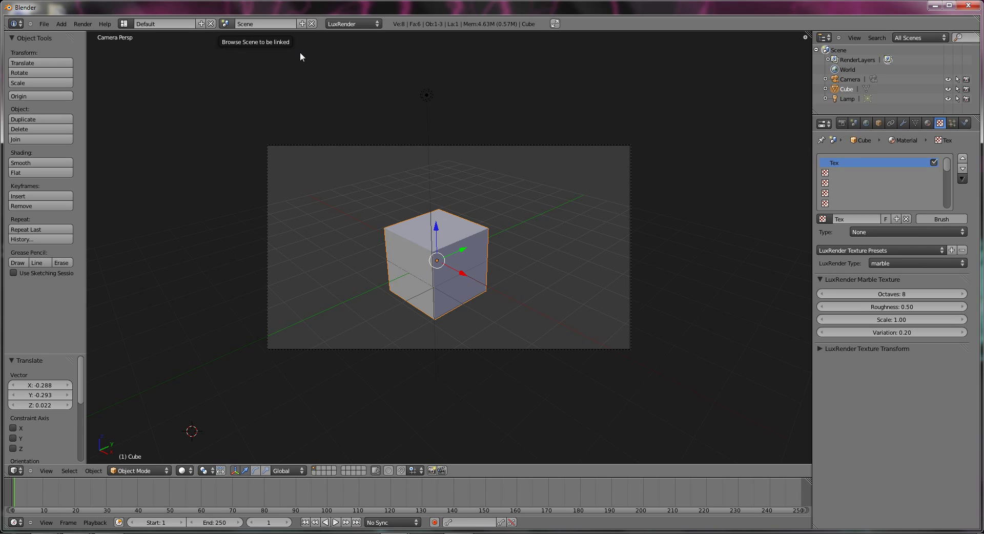
- Render the marble cube in LuxRender, get a black result, and close the render
{"action": "left_click", "coordinate": [86, 25]}
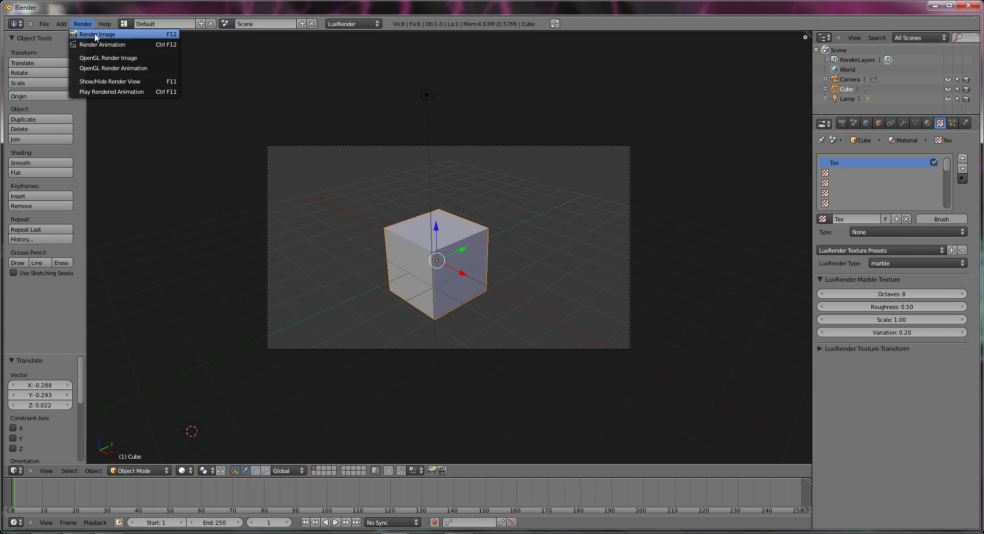
{"action": "left_click", "coordinate": [95, 35]}
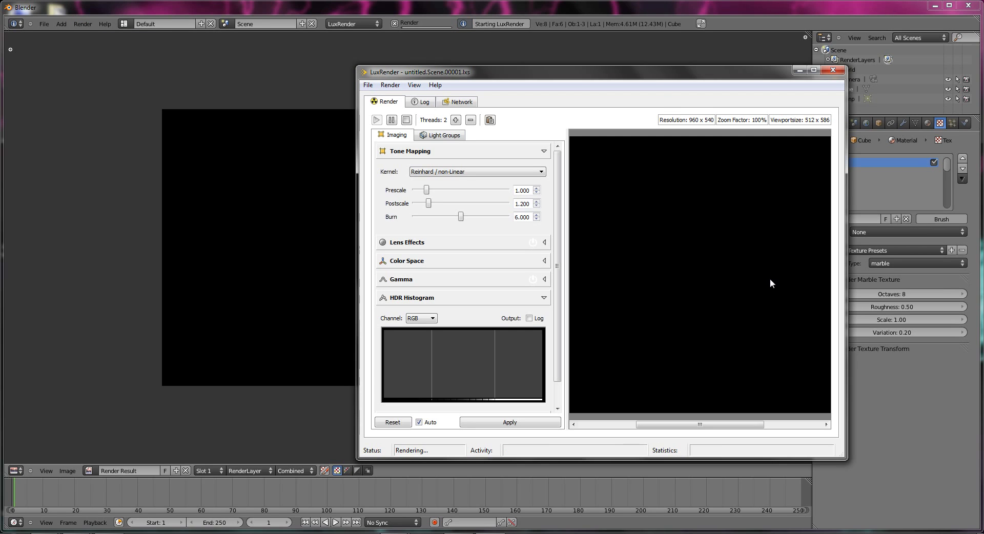
{"action": "left_click_drag", "start_coordinate": [551, 77], "coordinate": [307, 221]}
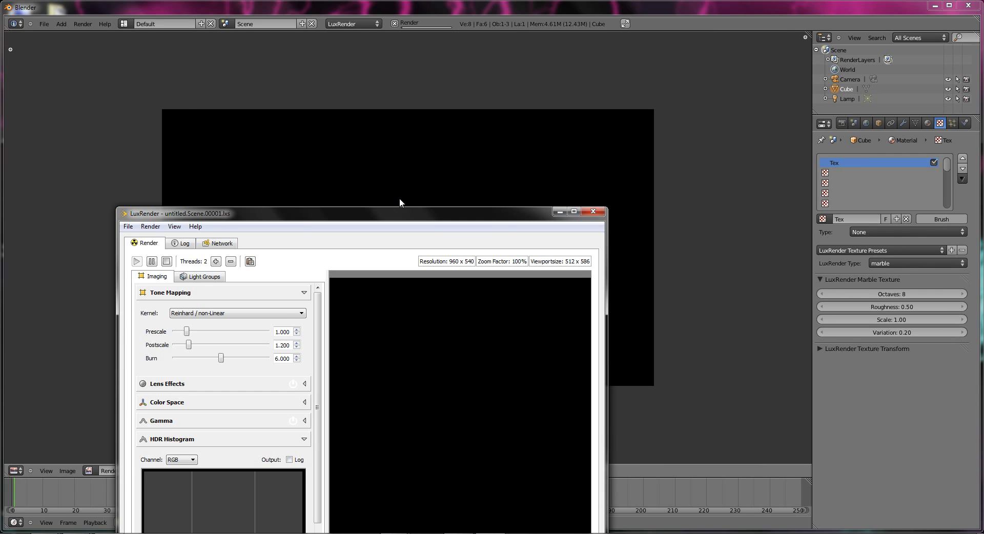
{"action": "left_click_drag", "start_coordinate": [413, 213], "coordinate": [451, 89]}
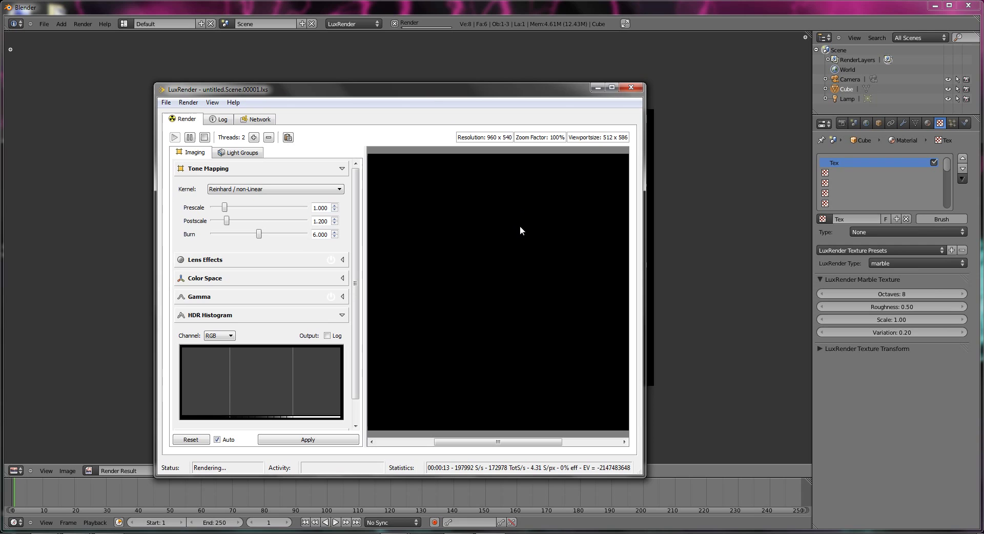
{"action": "left_click", "coordinate": [631, 87]}
{"action": "key", "text": "Escape"}
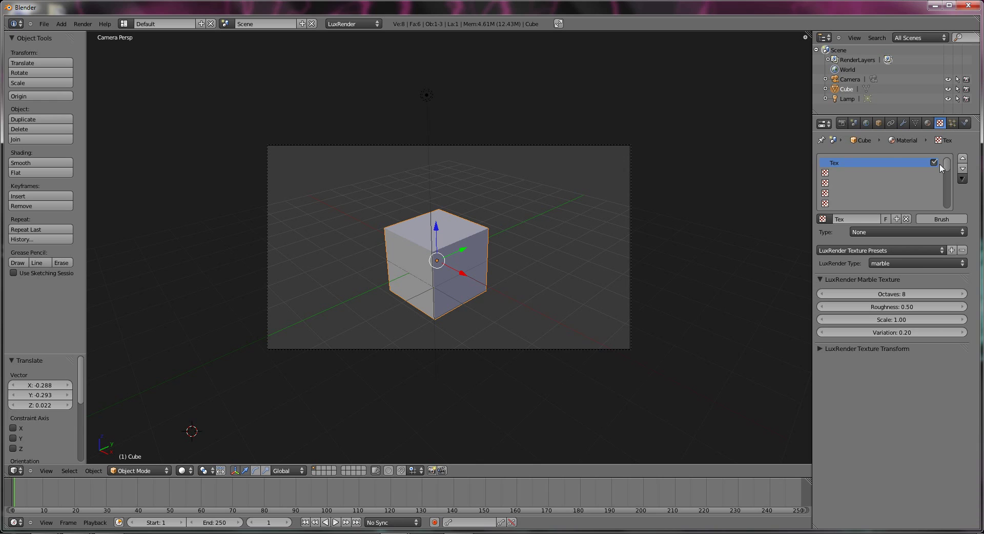
- Unlink the marble texture, re-render in LuxRender, and close the still-black result
{"action": "left_click", "coordinate": [906, 219]}
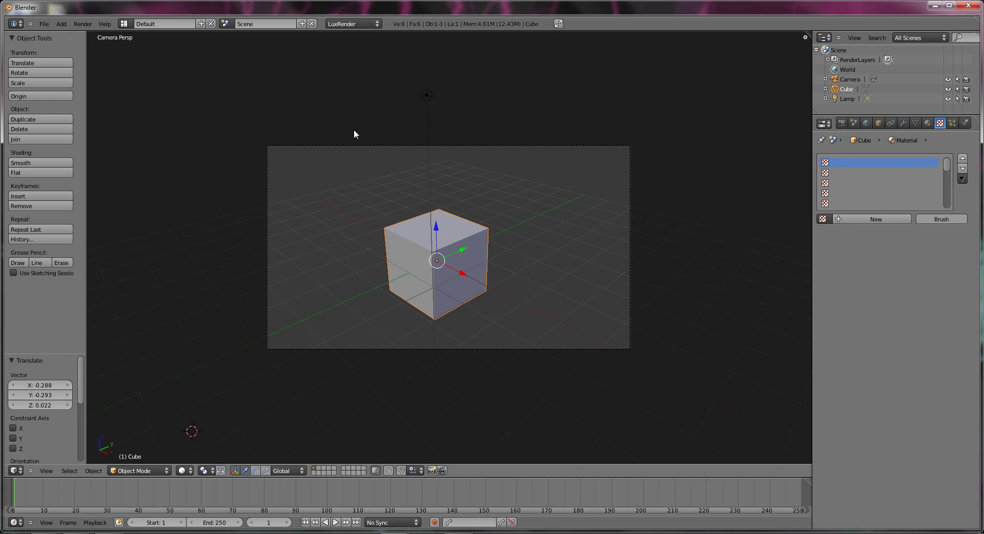
{"action": "left_click", "coordinate": [83, 23]}
{"action": "left_click", "coordinate": [86, 36]}
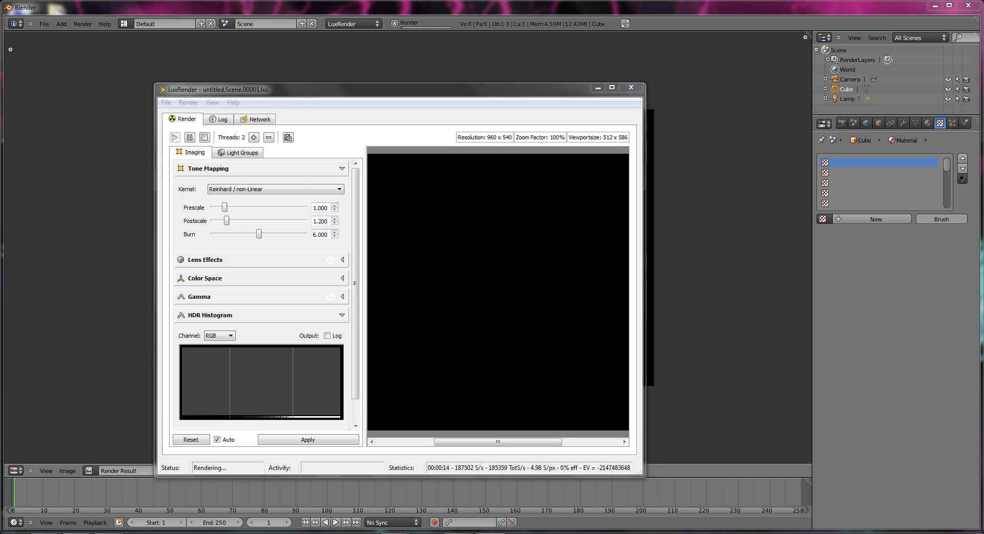
{"action": "left_click", "coordinate": [93, 496]}
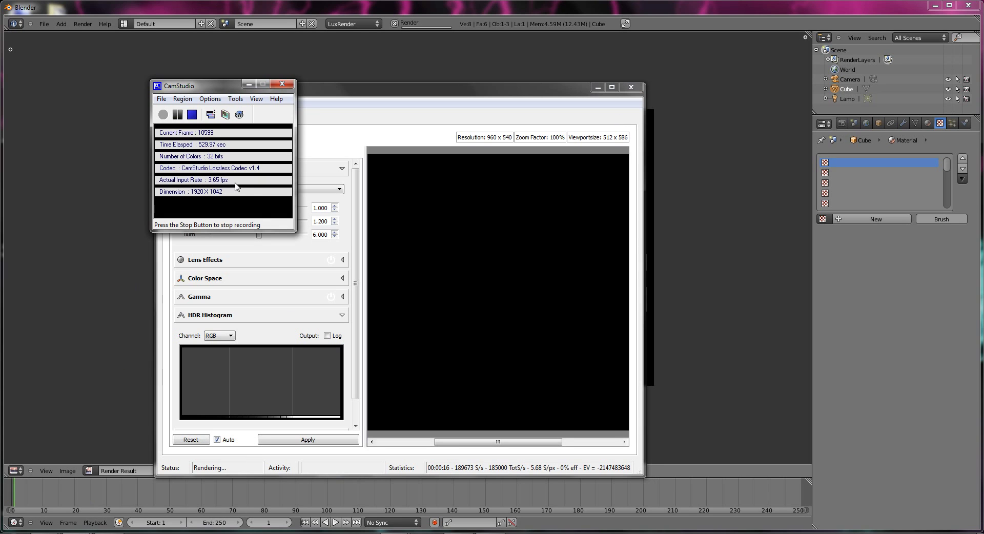
{"action": "left_click", "coordinate": [511, 104]}
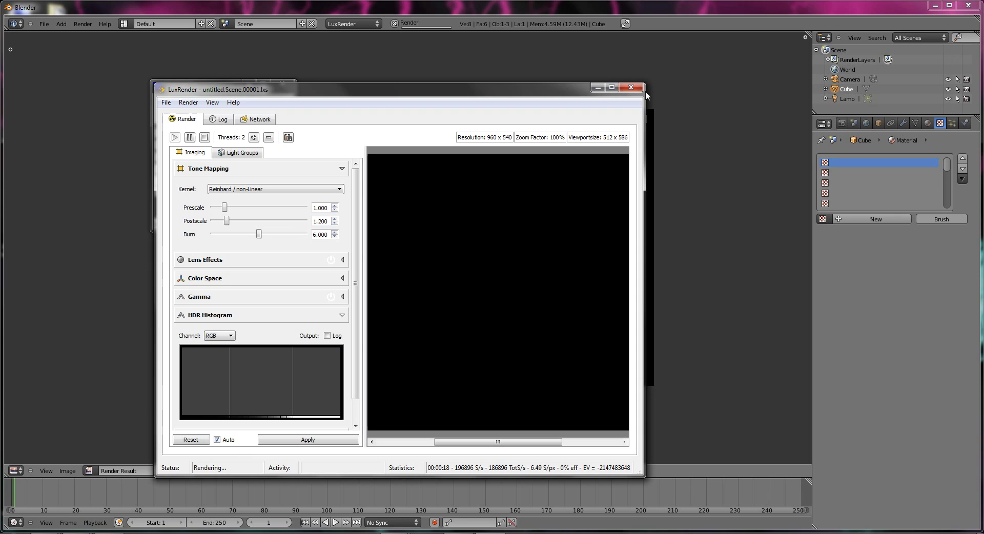
{"action": "left_click", "coordinate": [640, 91]}
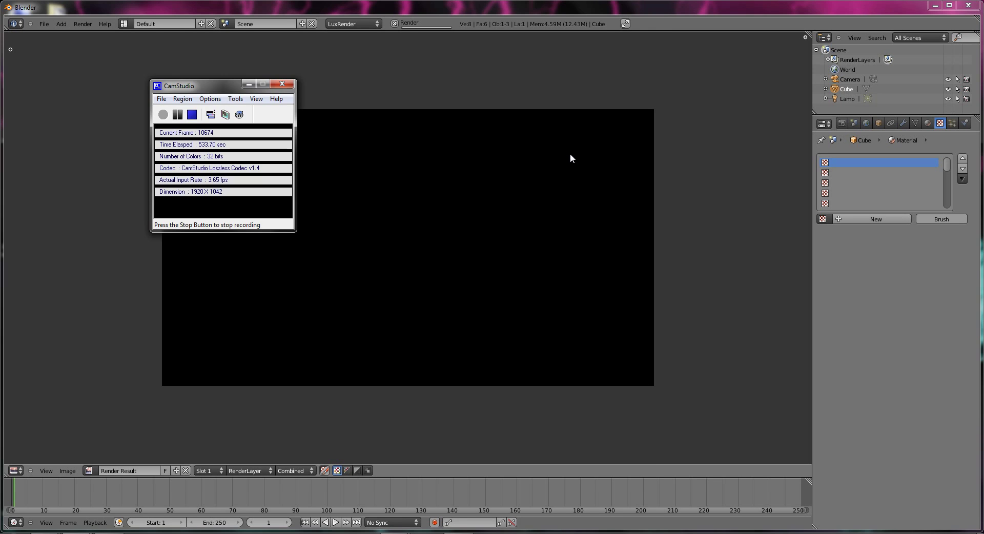
{"action": "key", "text": "Escape"}
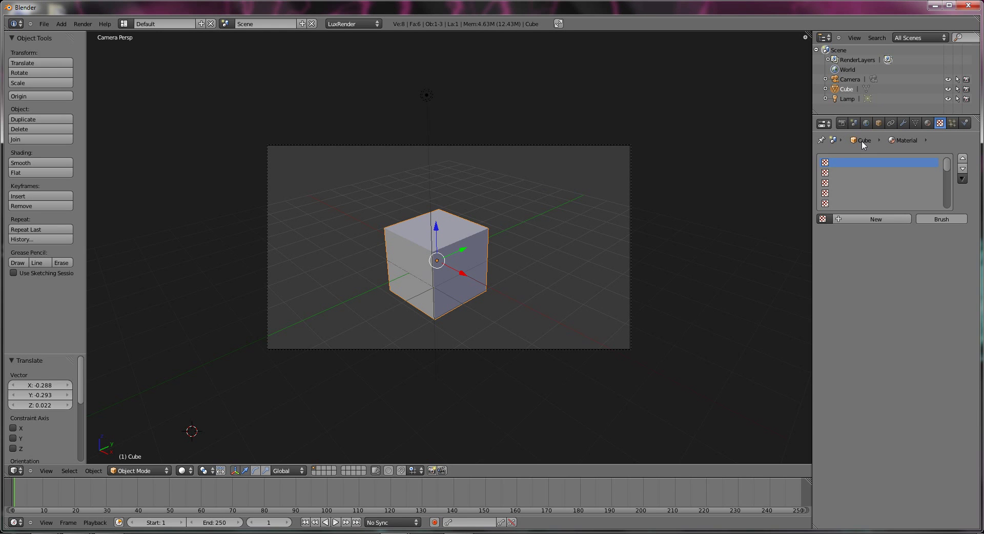
- Delete the cube, also removing a grid plane added by mistake
{"action": "left_click", "coordinate": [928, 123]}
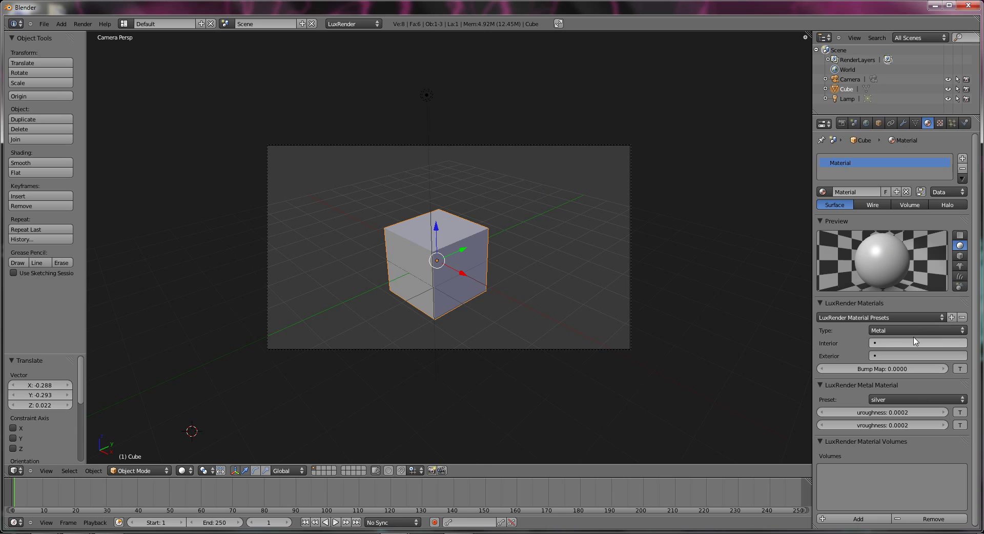
{"action": "left_click", "coordinate": [929, 330]}
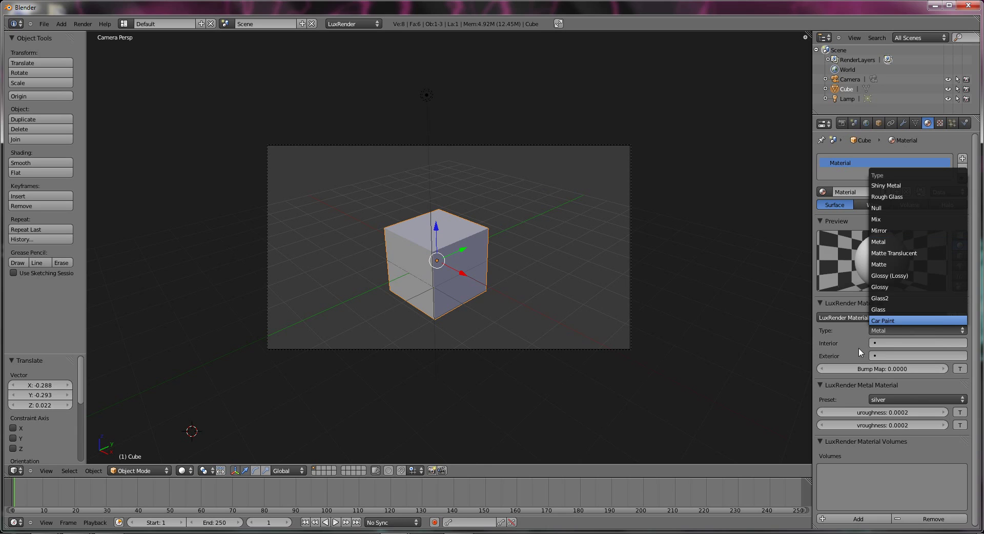
{"action": "key", "text": "x"}
{"action": "left_click", "coordinate": [414, 267]}
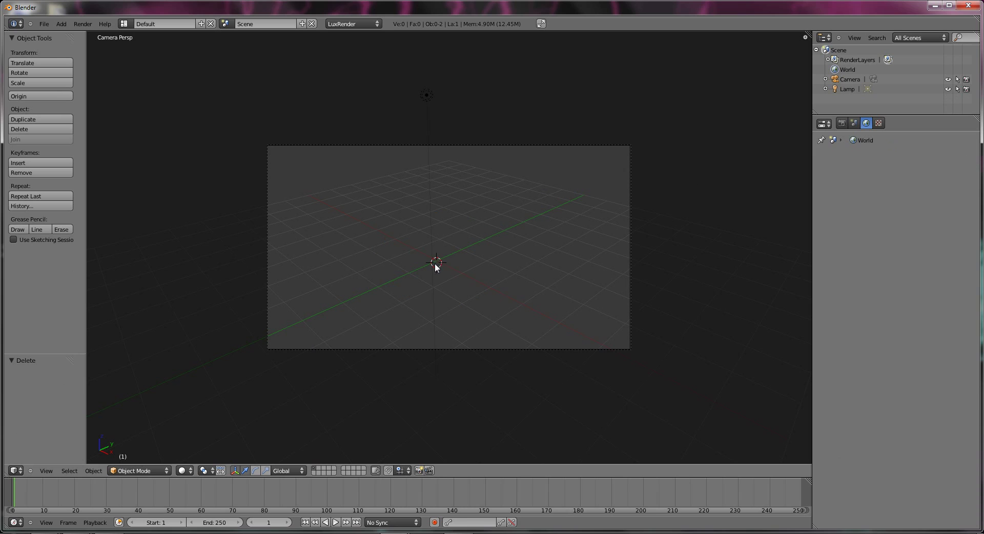
{"action": "key", "text": "shift+a"}
{"action": "mouse_move", "coordinate": [437, 264]}
{"action": "left_click", "coordinate": [471, 339]}
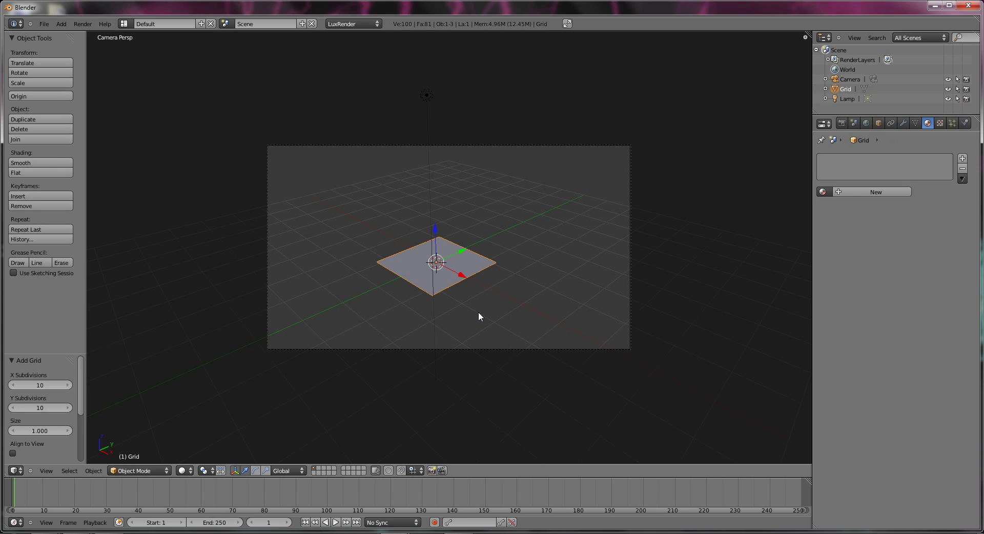
{"action": "key", "text": "x"}
{"action": "left_click", "coordinate": [451, 310]}
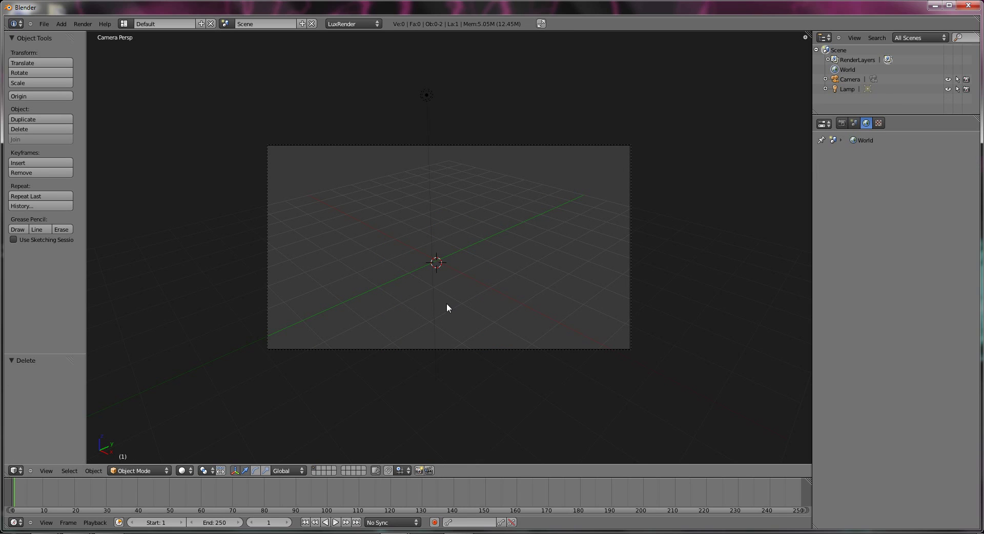
- Add a Monkey mesh to the scene
{"action": "key", "text": "shift+a"}
{"action": "mouse_move", "coordinate": [447, 304]}
{"action": "left_click", "coordinate": [485, 390]}
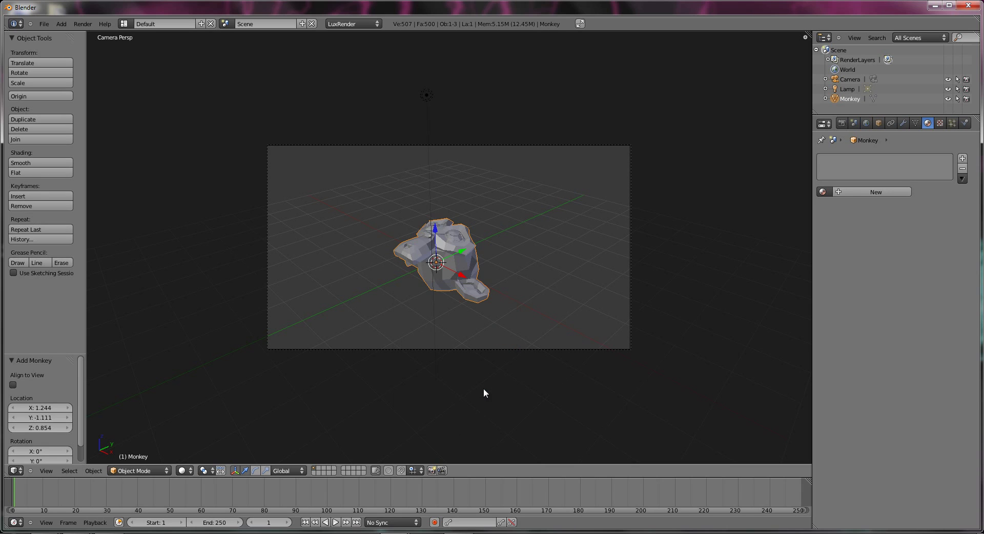
- Rotate the Monkey about X and Z so it stands upright facing the camera
{"action": "key", "text": "r"}
{"action": "key", "text": "x"}
{"action": "left_click", "coordinate": [494, 252]}
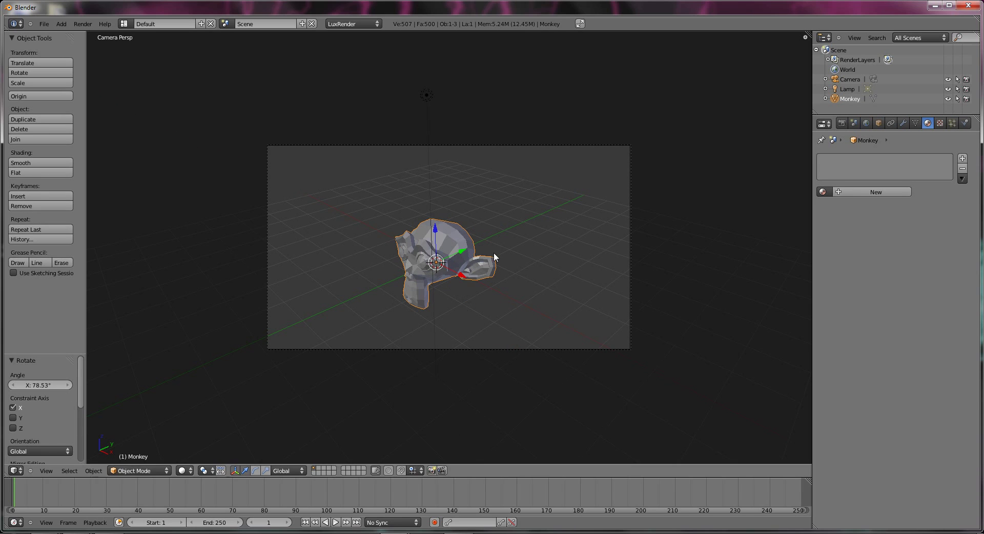
{"action": "key", "text": "r"}
{"action": "key", "text": "z"}
{"action": "left_click", "coordinate": [492, 198]}
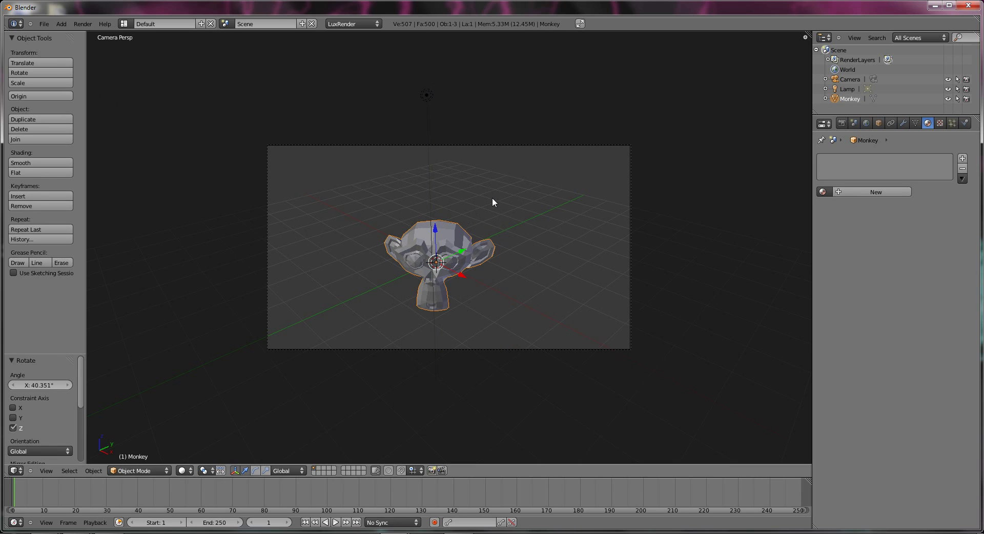
{"action": "key", "text": "r"}
{"action": "key", "text": "x"}
{"action": "key", "text": "x"}
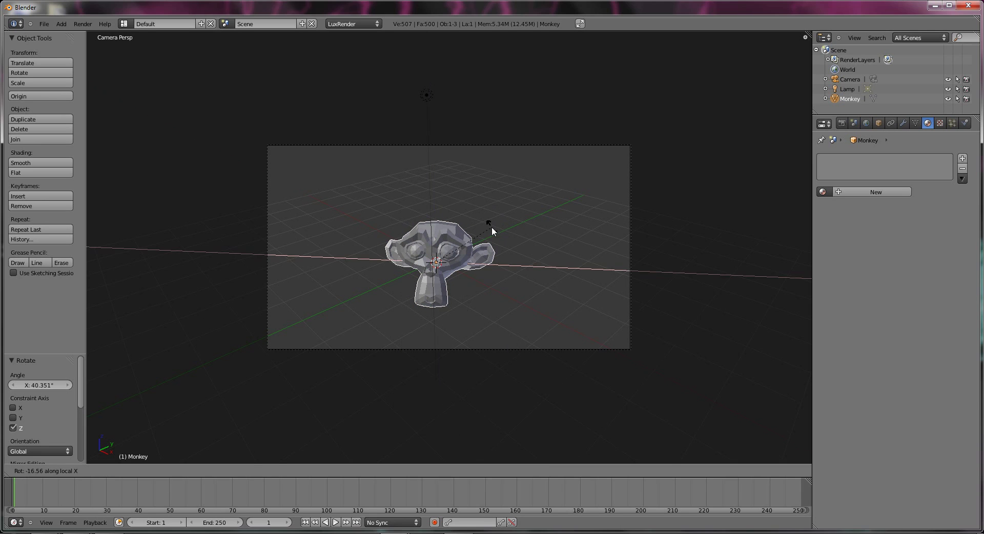
{"action": "left_click", "coordinate": [516, 229]}
- Add a Subdivision Surface modifier to the Monkey and shade it smooth
{"action": "left_click", "coordinate": [903, 123]}
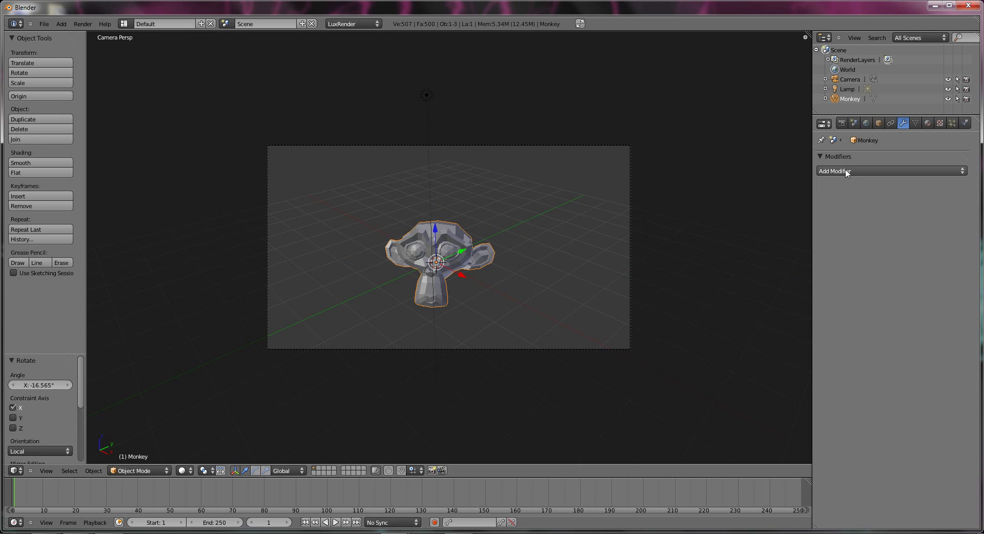
{"action": "left_click", "coordinate": [898, 171]}
{"action": "left_click", "coordinate": [779, 318]}
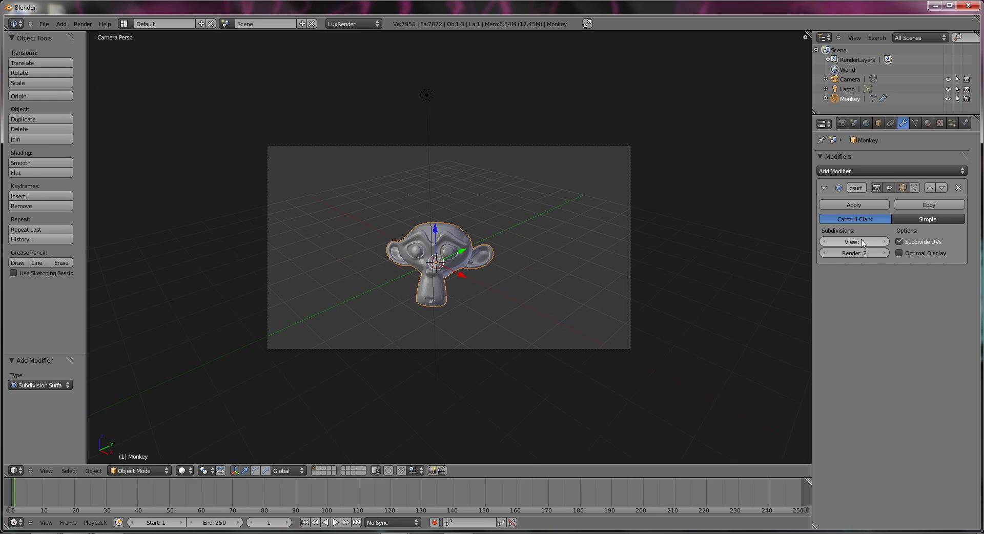
{"action": "left_click", "coordinate": [29, 164]}
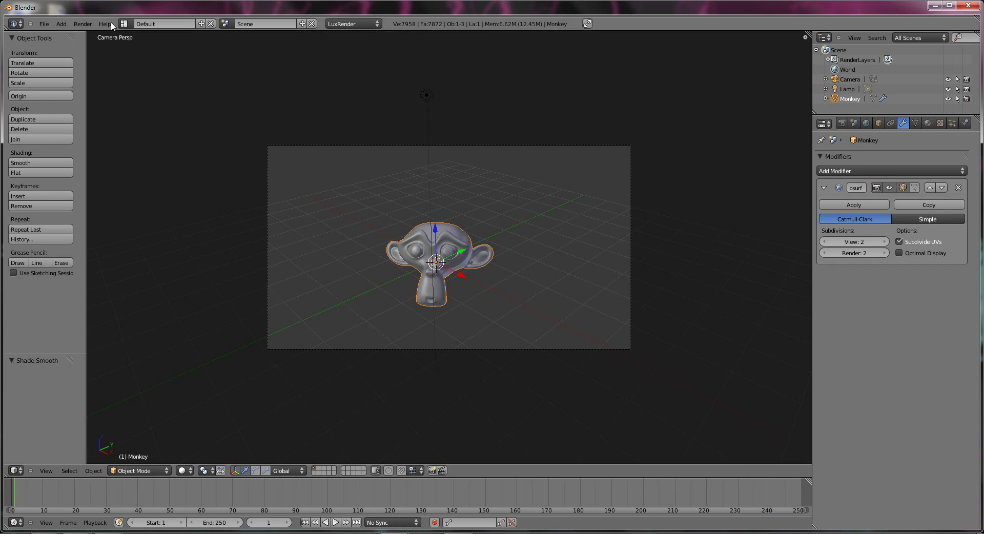
- Give the Monkey a new material and render it in LuxRender
{"action": "left_click", "coordinate": [927, 123]}
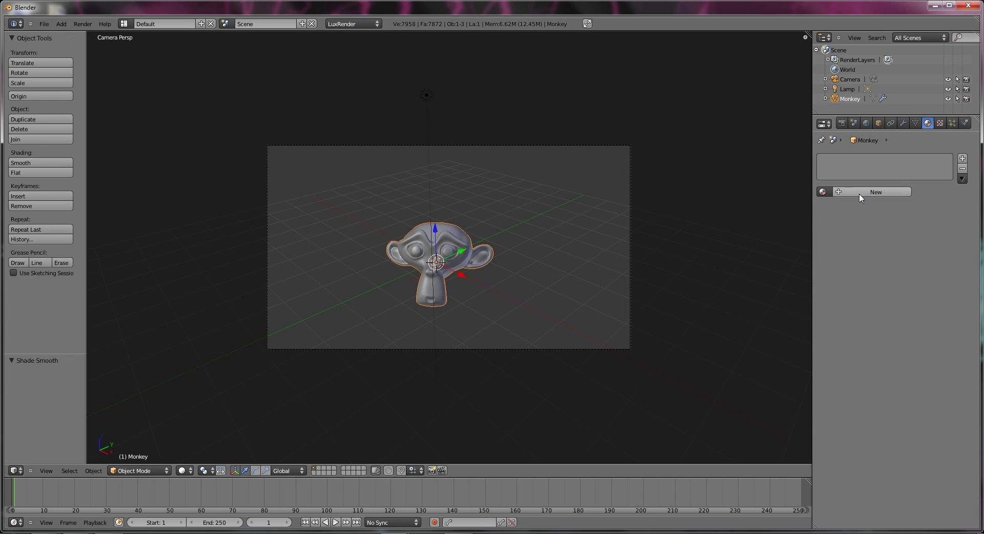
{"action": "left_click", "coordinate": [877, 194]}
{"action": "left_click", "coordinate": [83, 24]}
{"action": "left_click", "coordinate": [88, 36]}
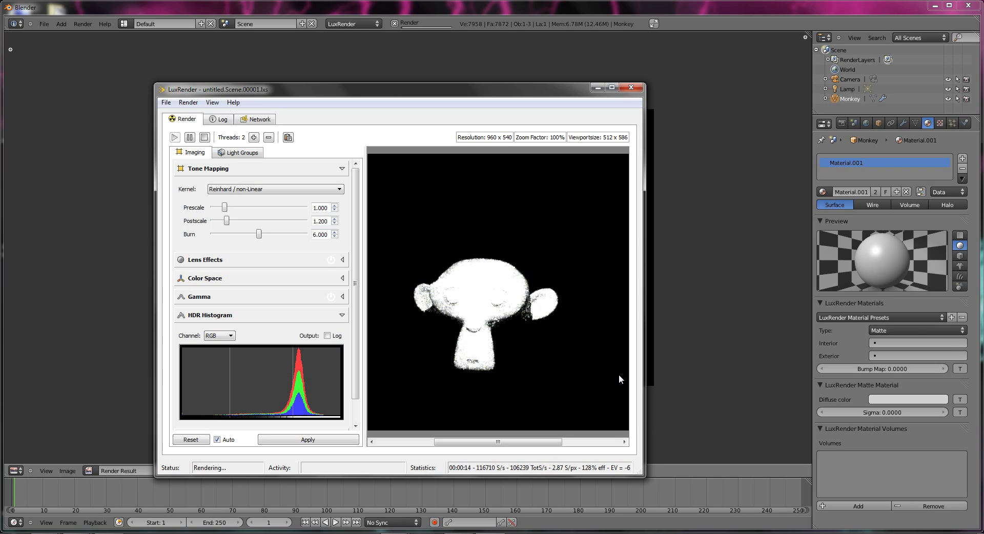
- Let the Monkey render refine to about 7.25 samples per pixel, white on black
{"action": "left_click_drag", "start_coordinate": [413, 96], "coordinate": [456, 101]}
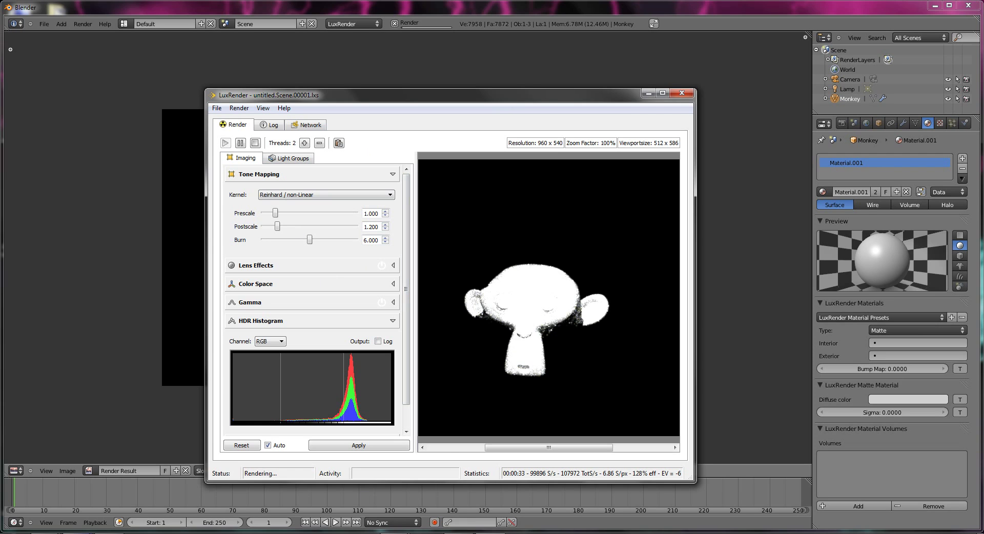
{"action": "left_click", "coordinate": [59, 492]}
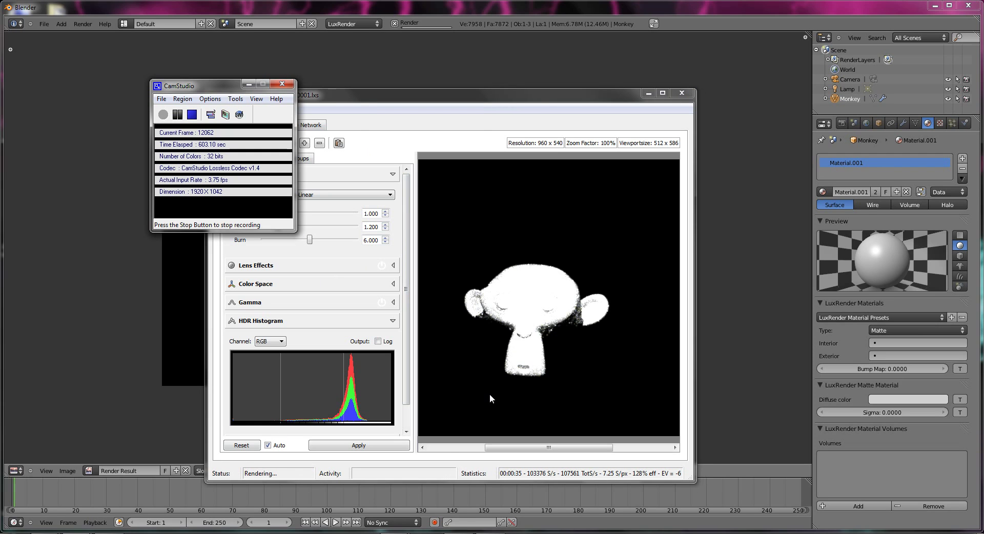